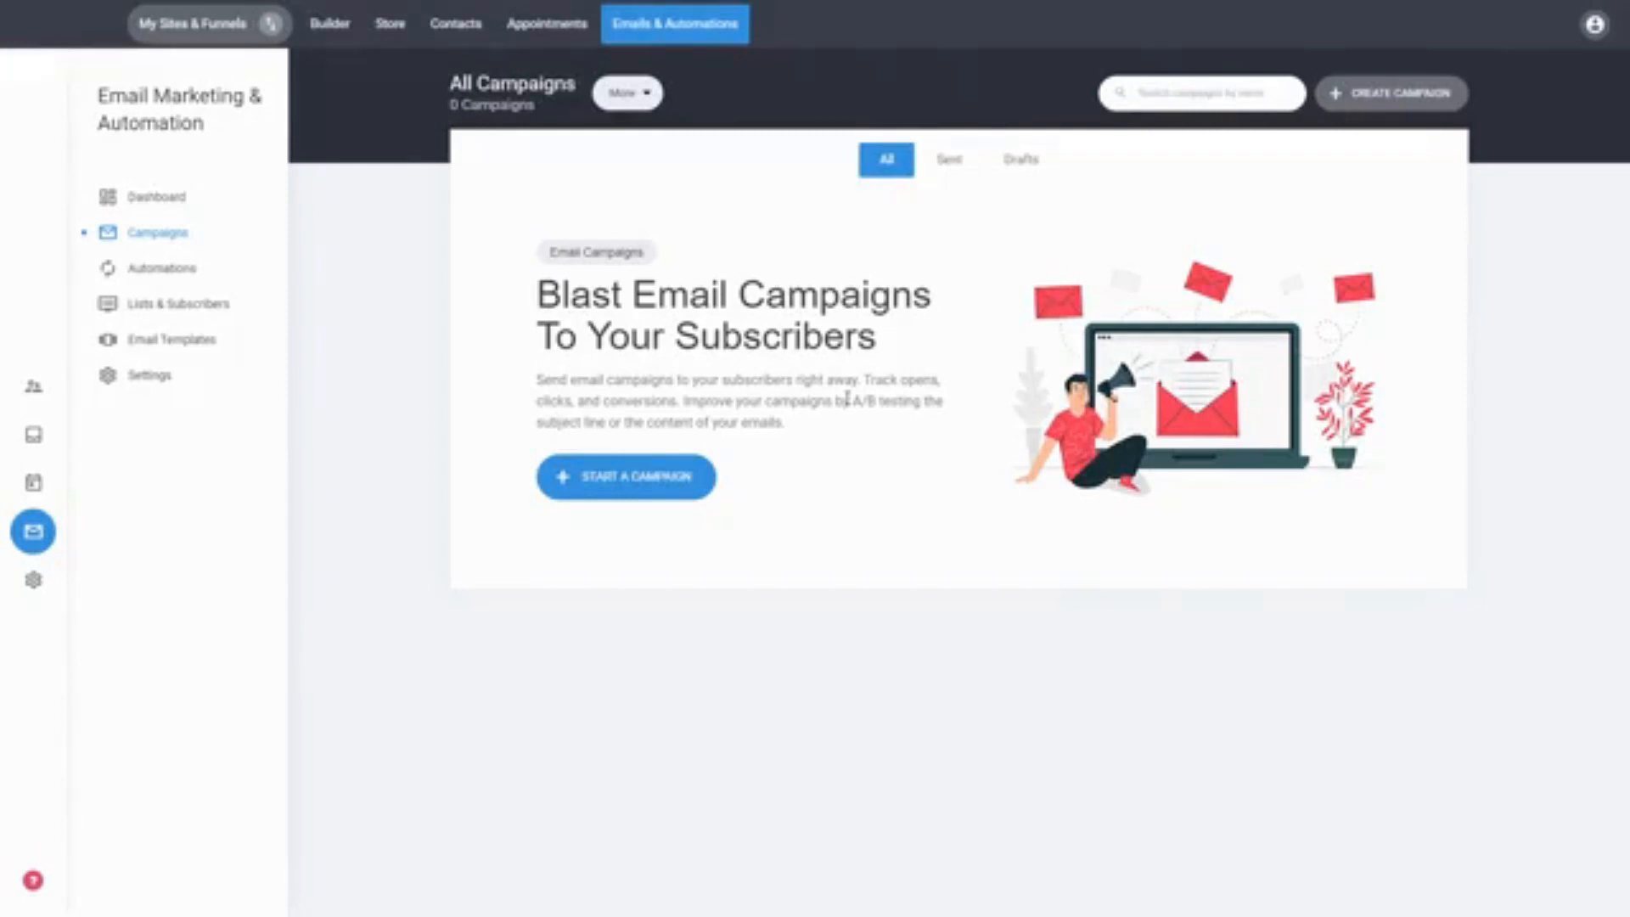
Step: Start a new email campaign and name it 1
click(666, 491)
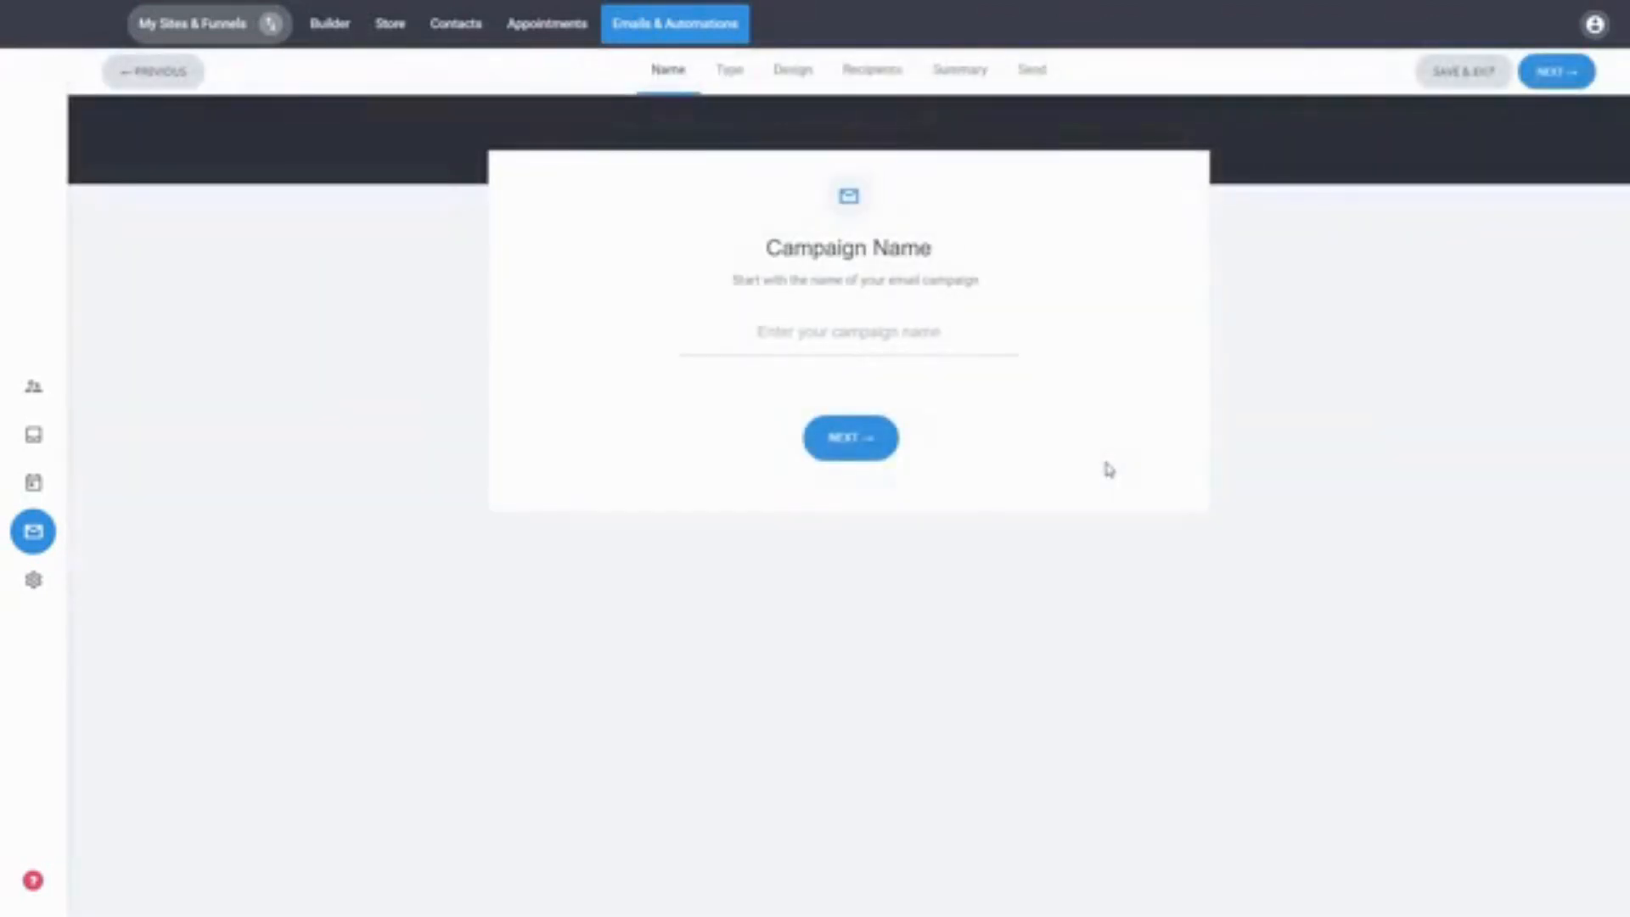
click(1018, 347)
text(1)
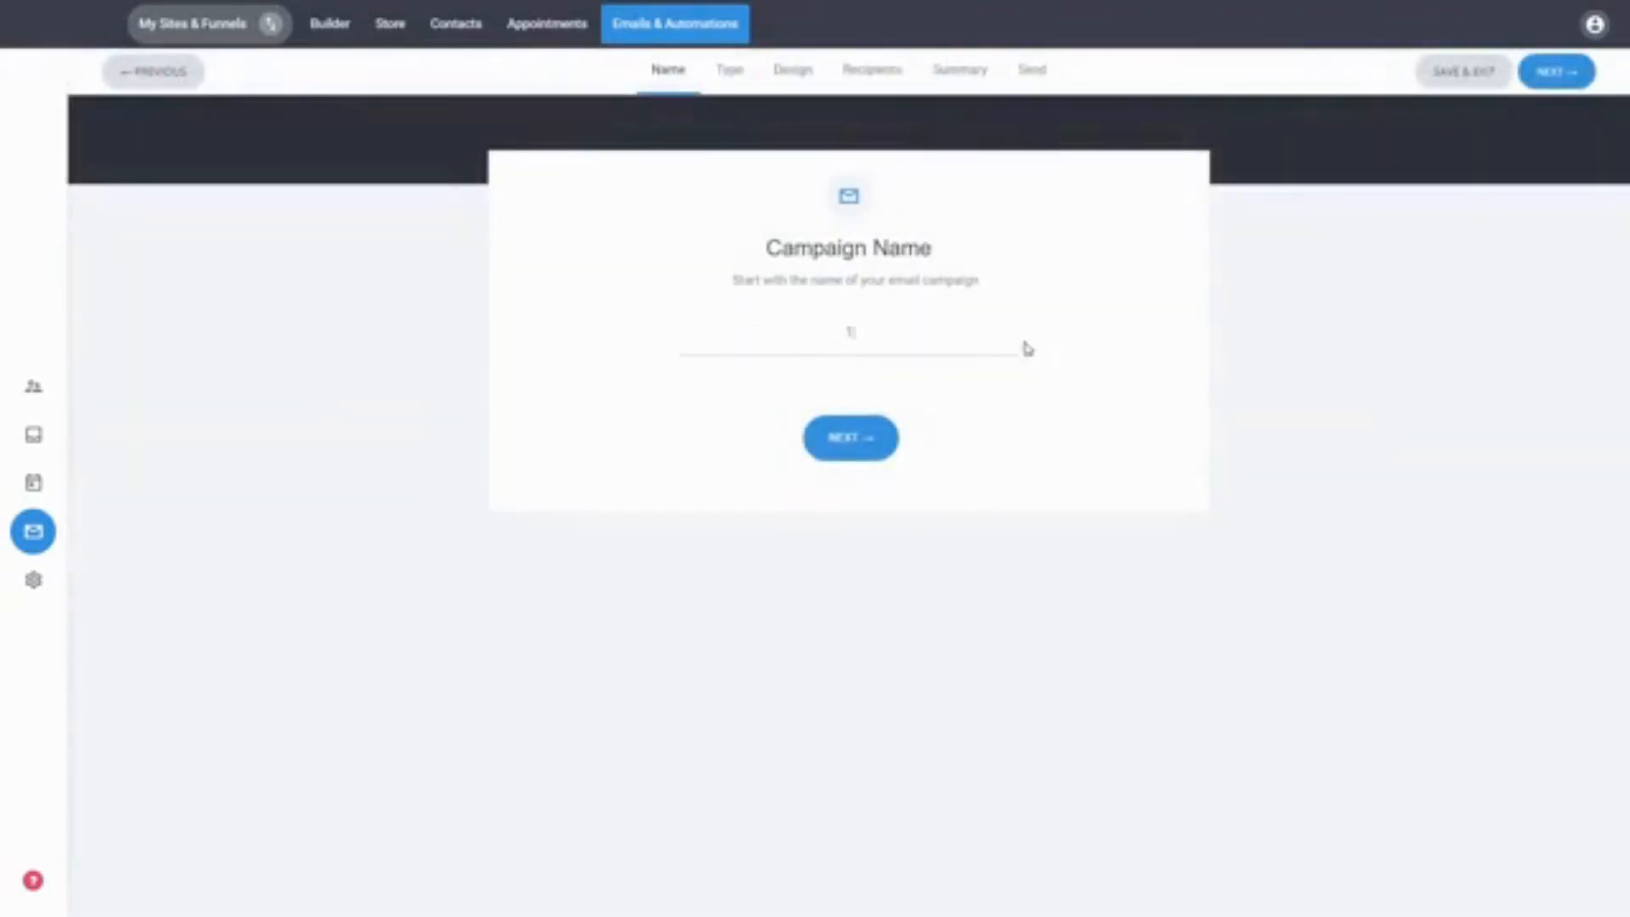
click(872, 450)
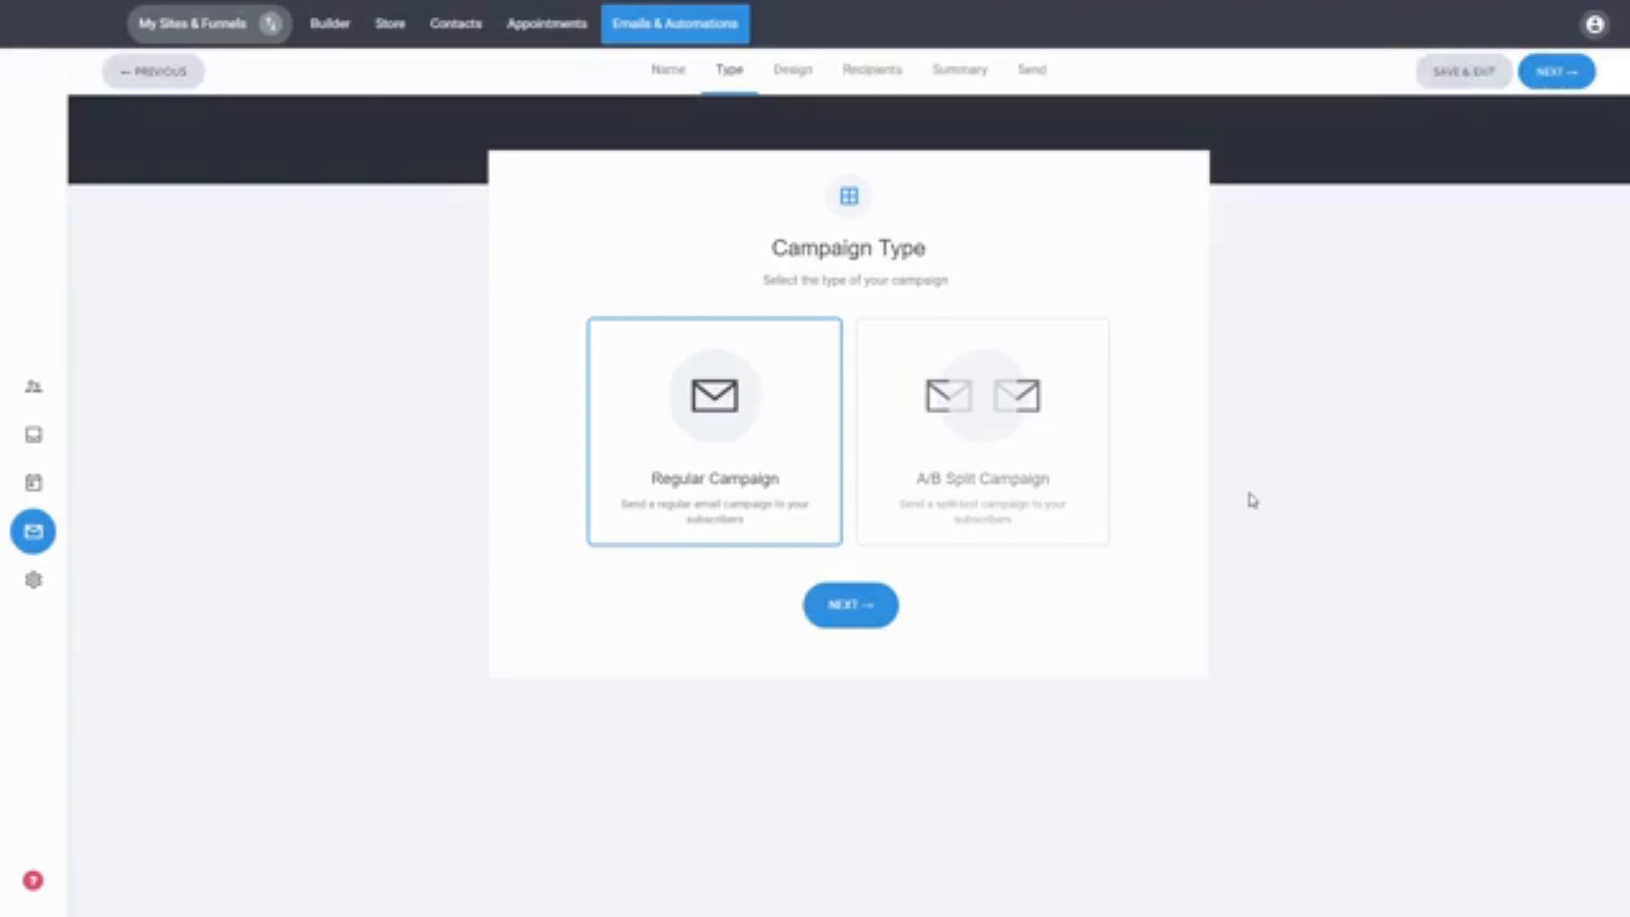
click(941, 470)
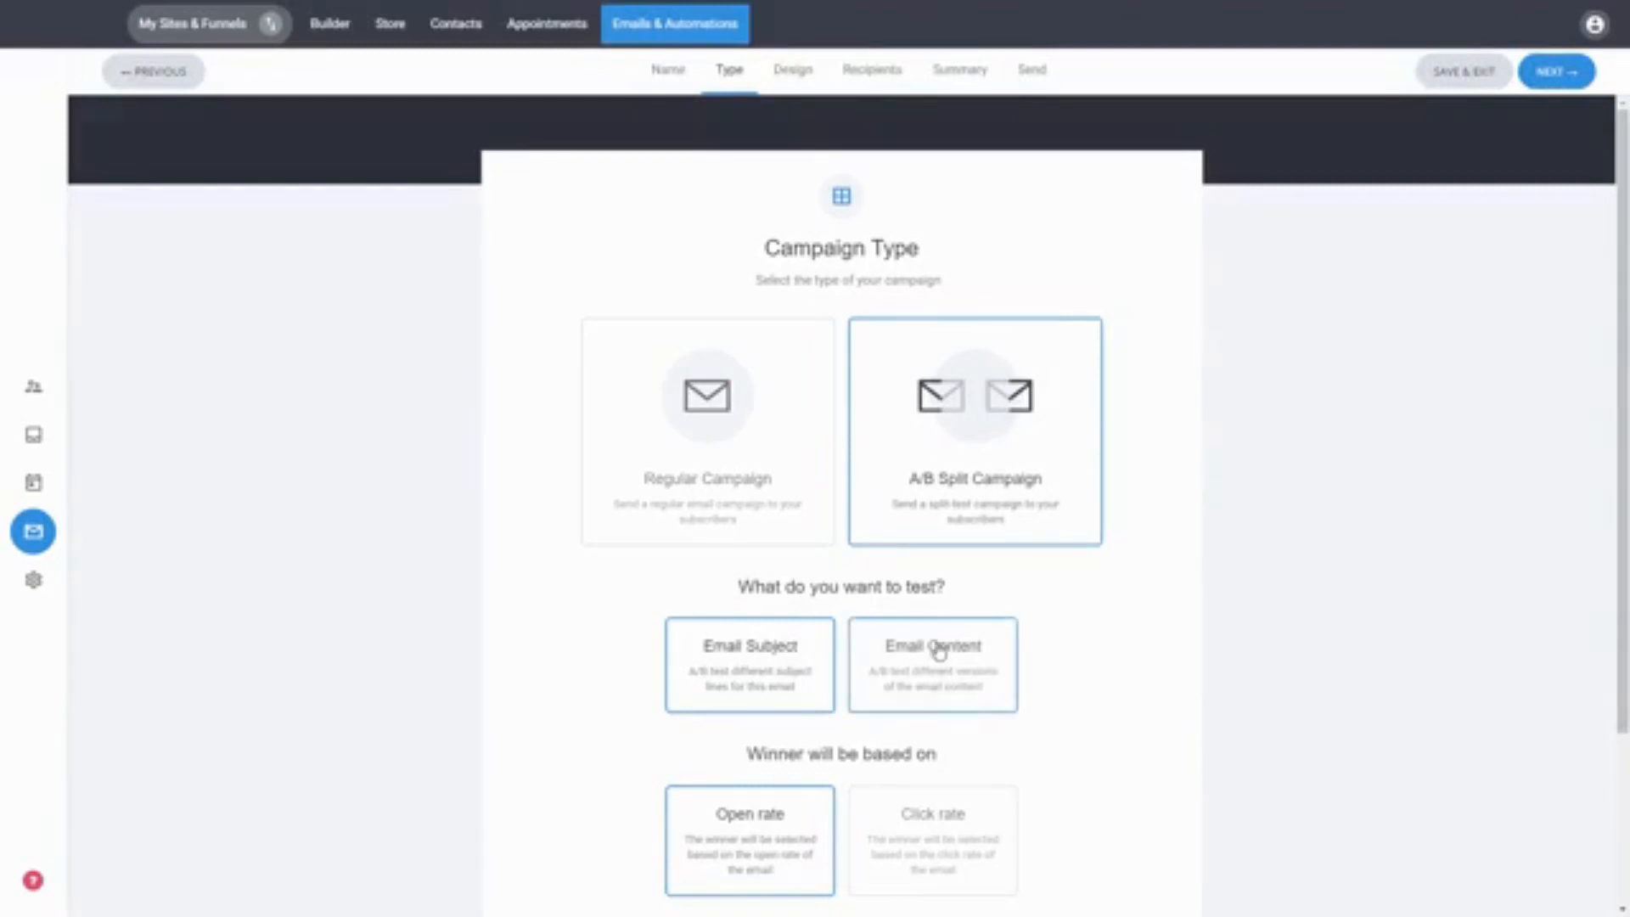
scroll(1167, 603, down, 2)
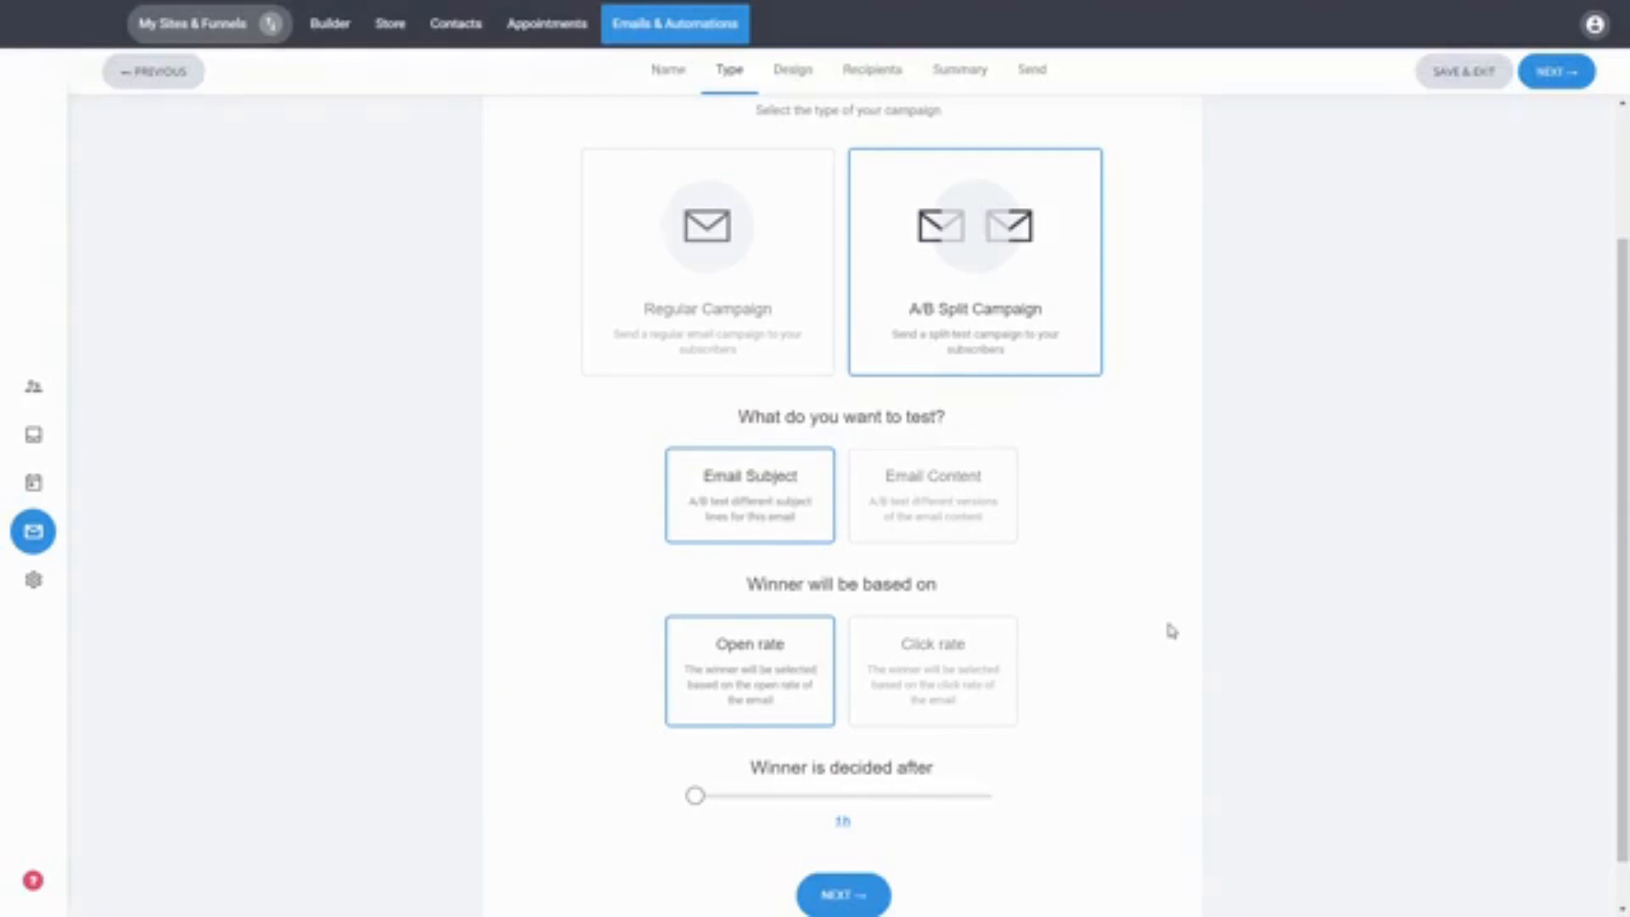
scroll(1172, 630, up, 2)
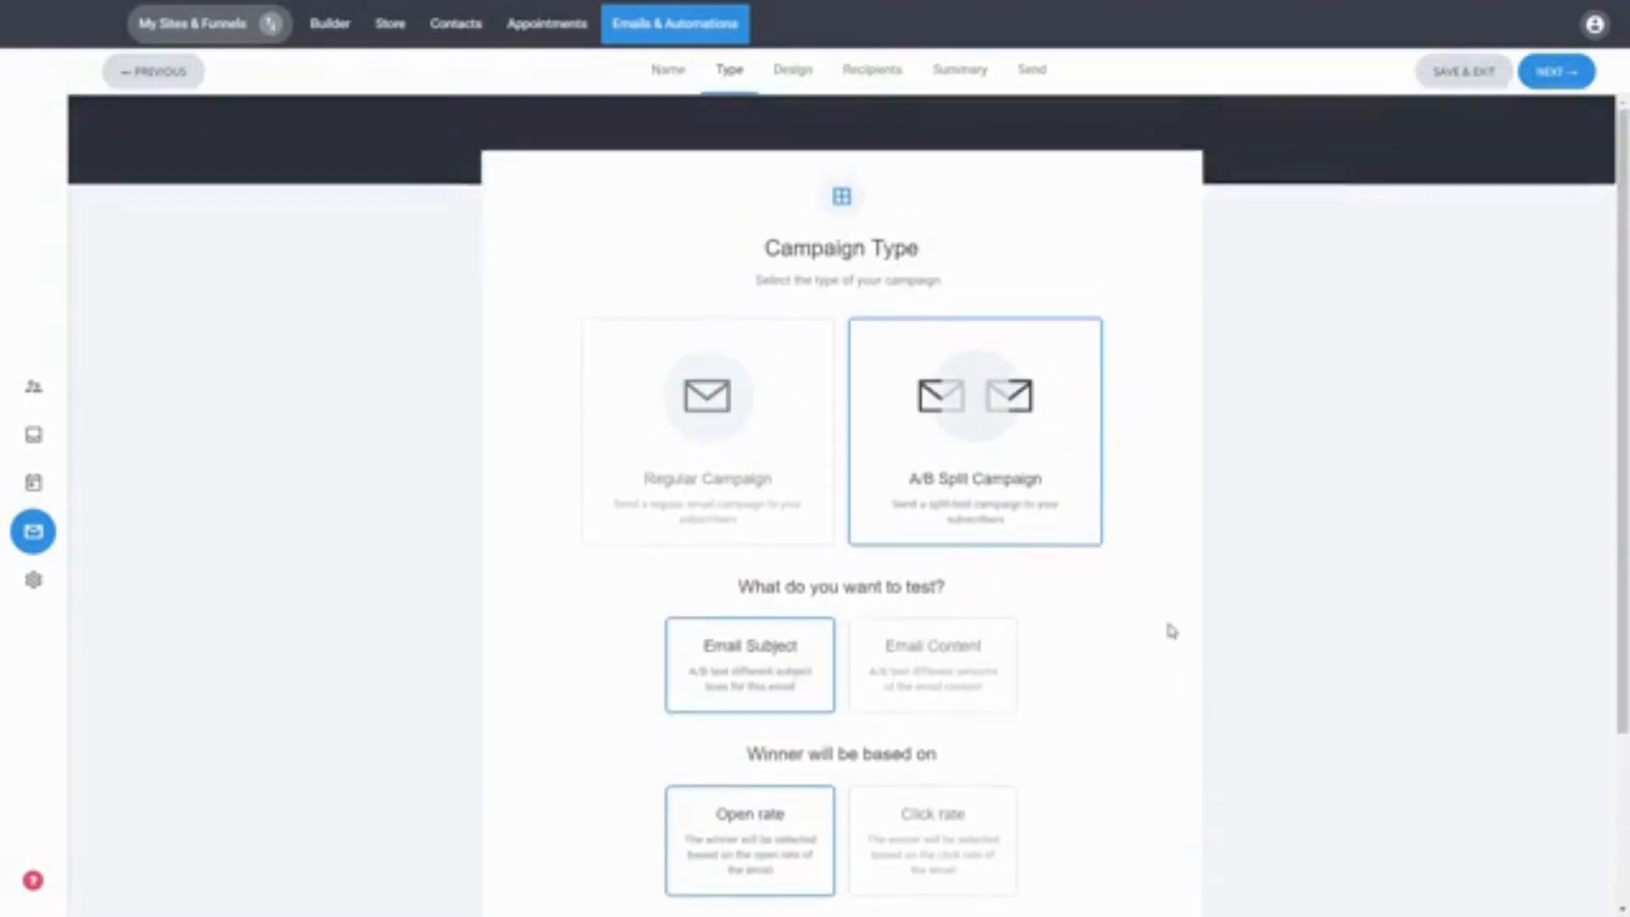
Step: Choose Regular Campaign as the campaign type and continue to the design stage
click(811, 466)
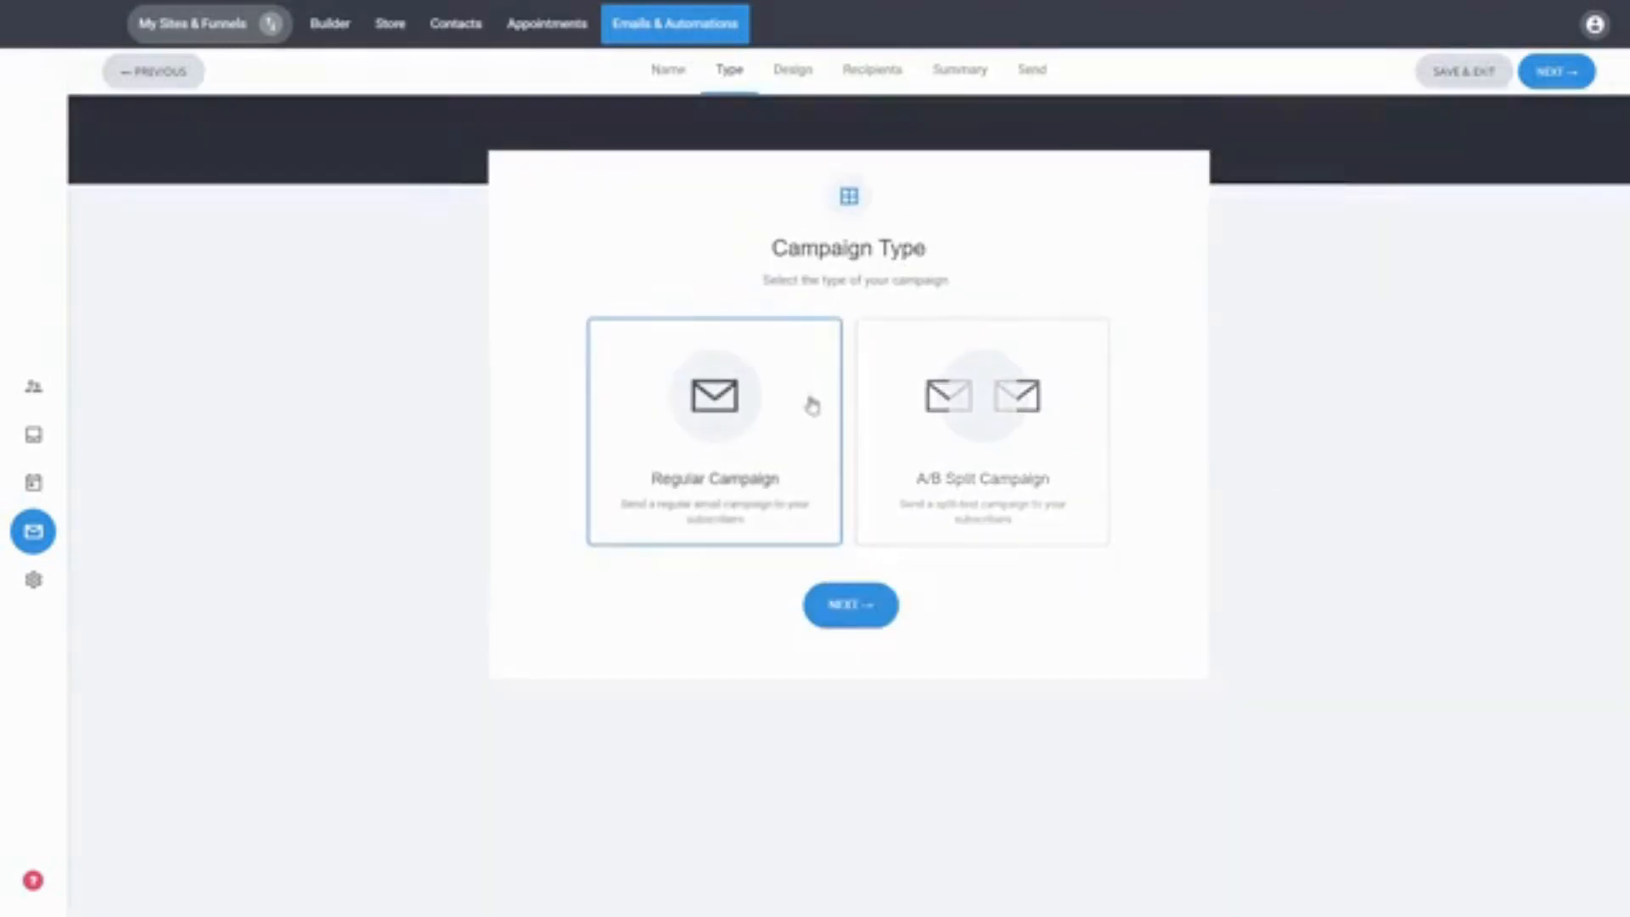
click(856, 613)
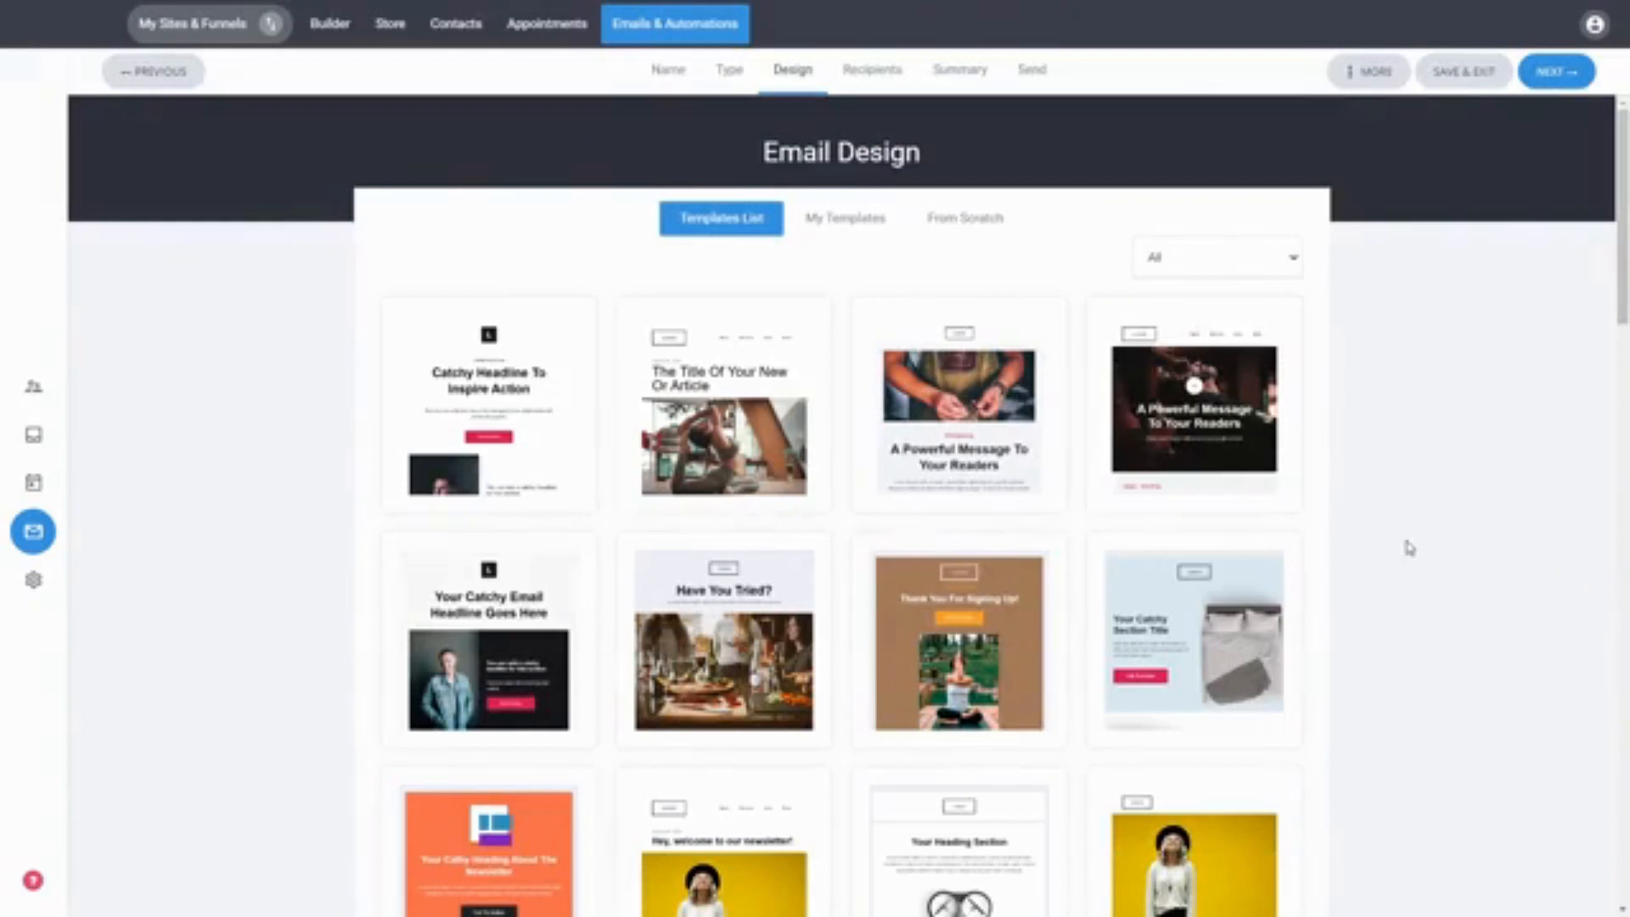
Step: Browse the template list and choose the 'Your Catchy Email Headline Goes Here' template
scroll(1588, 468, down, 5)
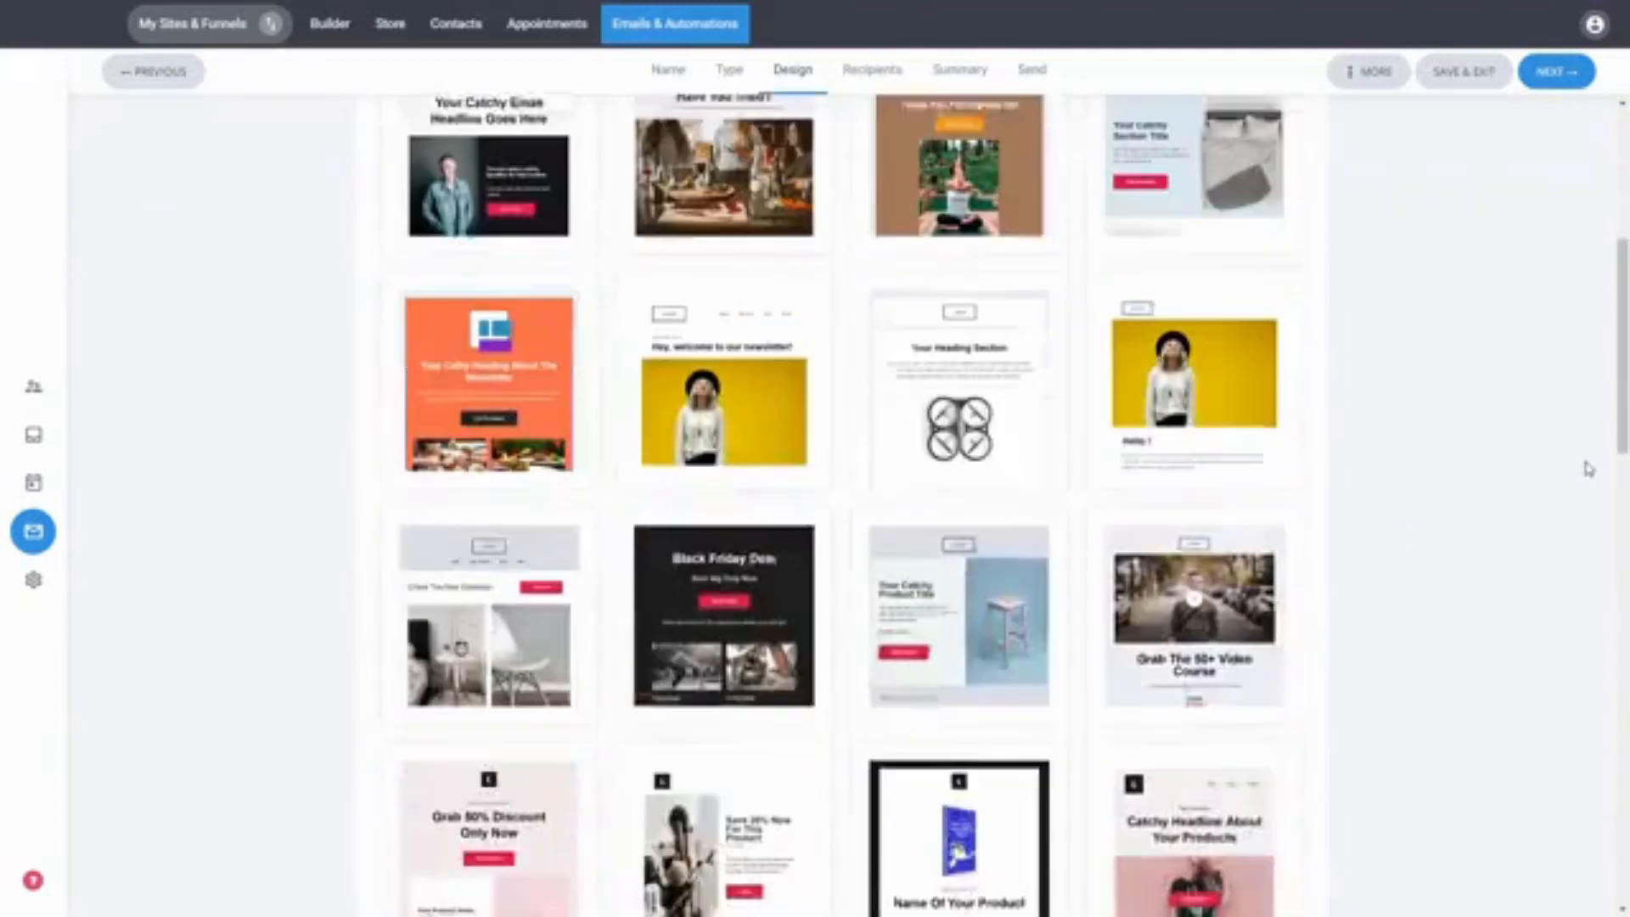
scroll(1589, 468, down, 4)
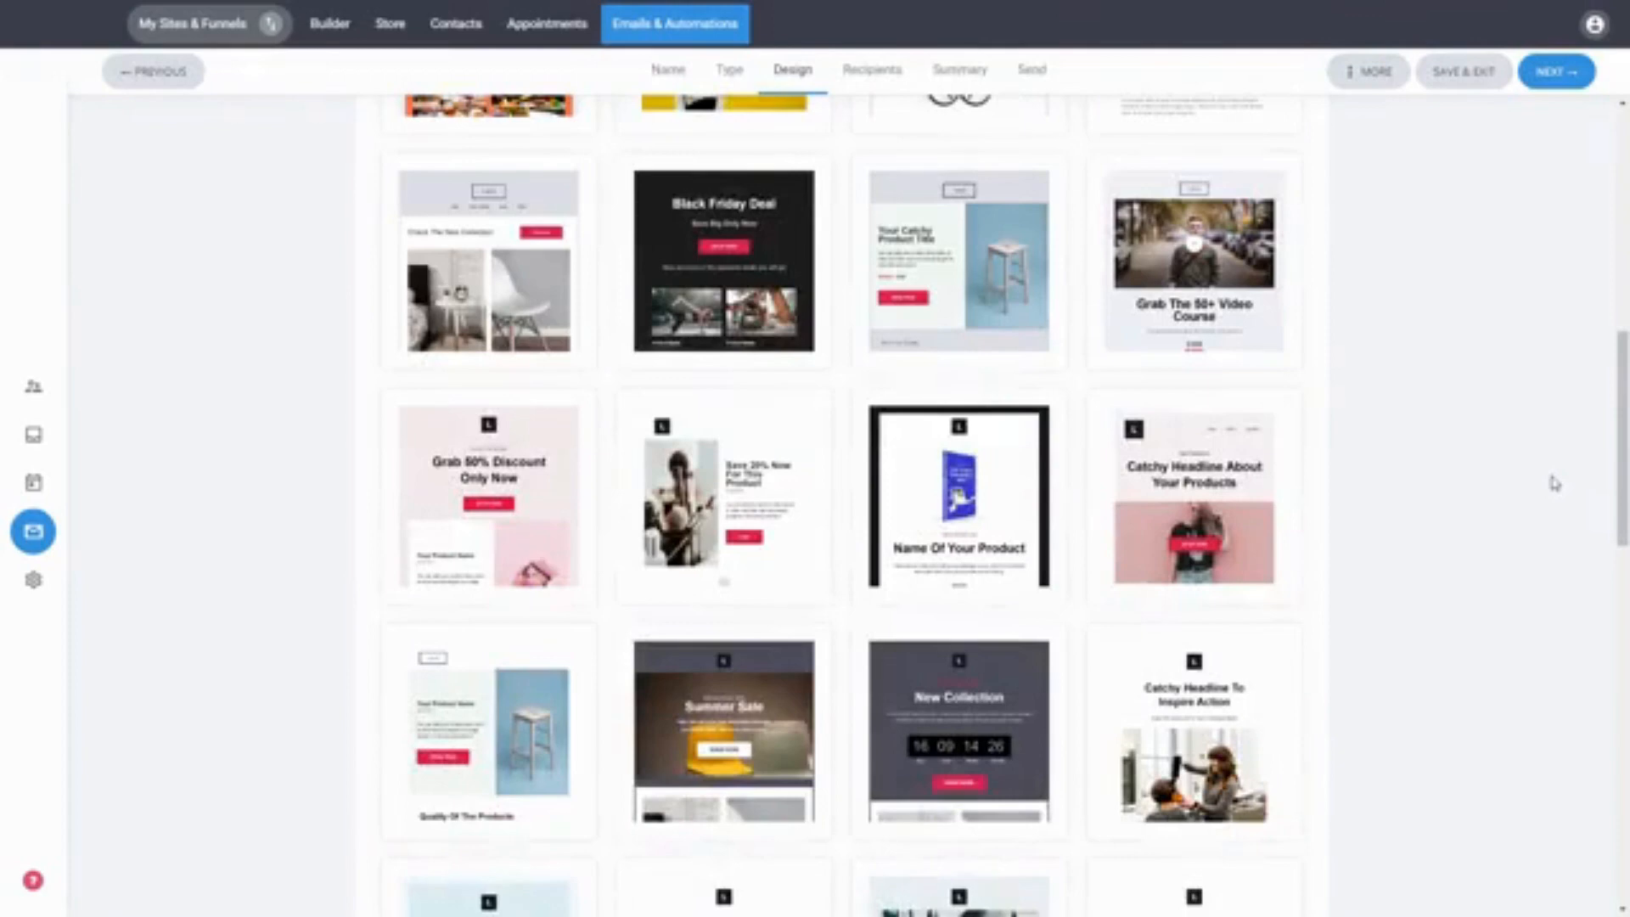
scroll(1554, 482, up, 9)
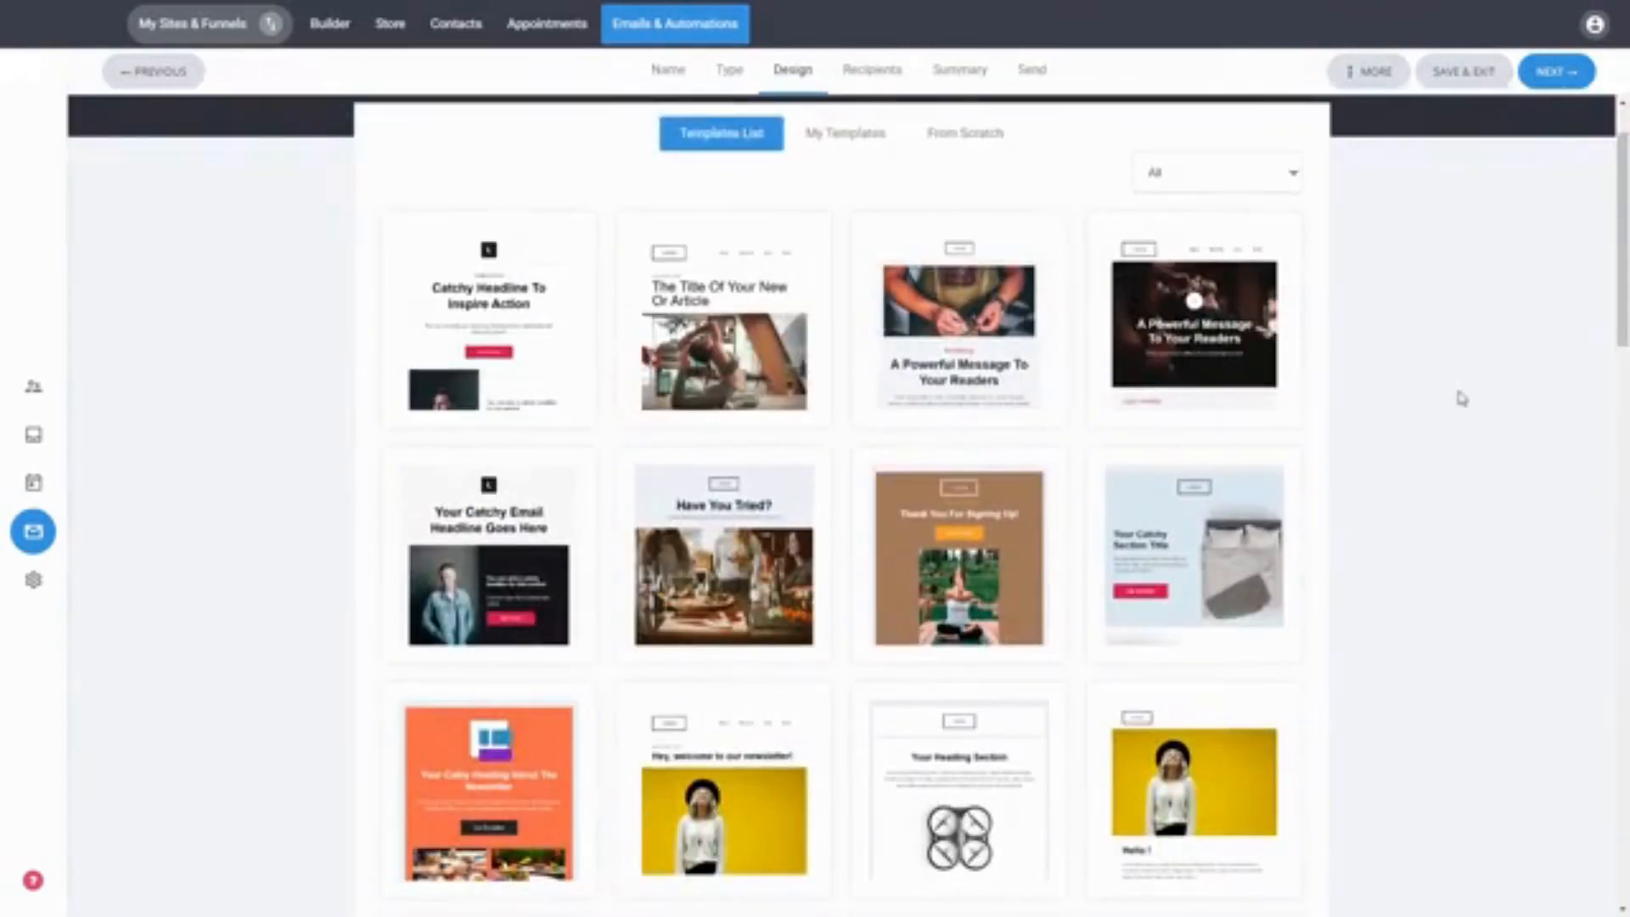
scroll(1457, 390, down, 10)
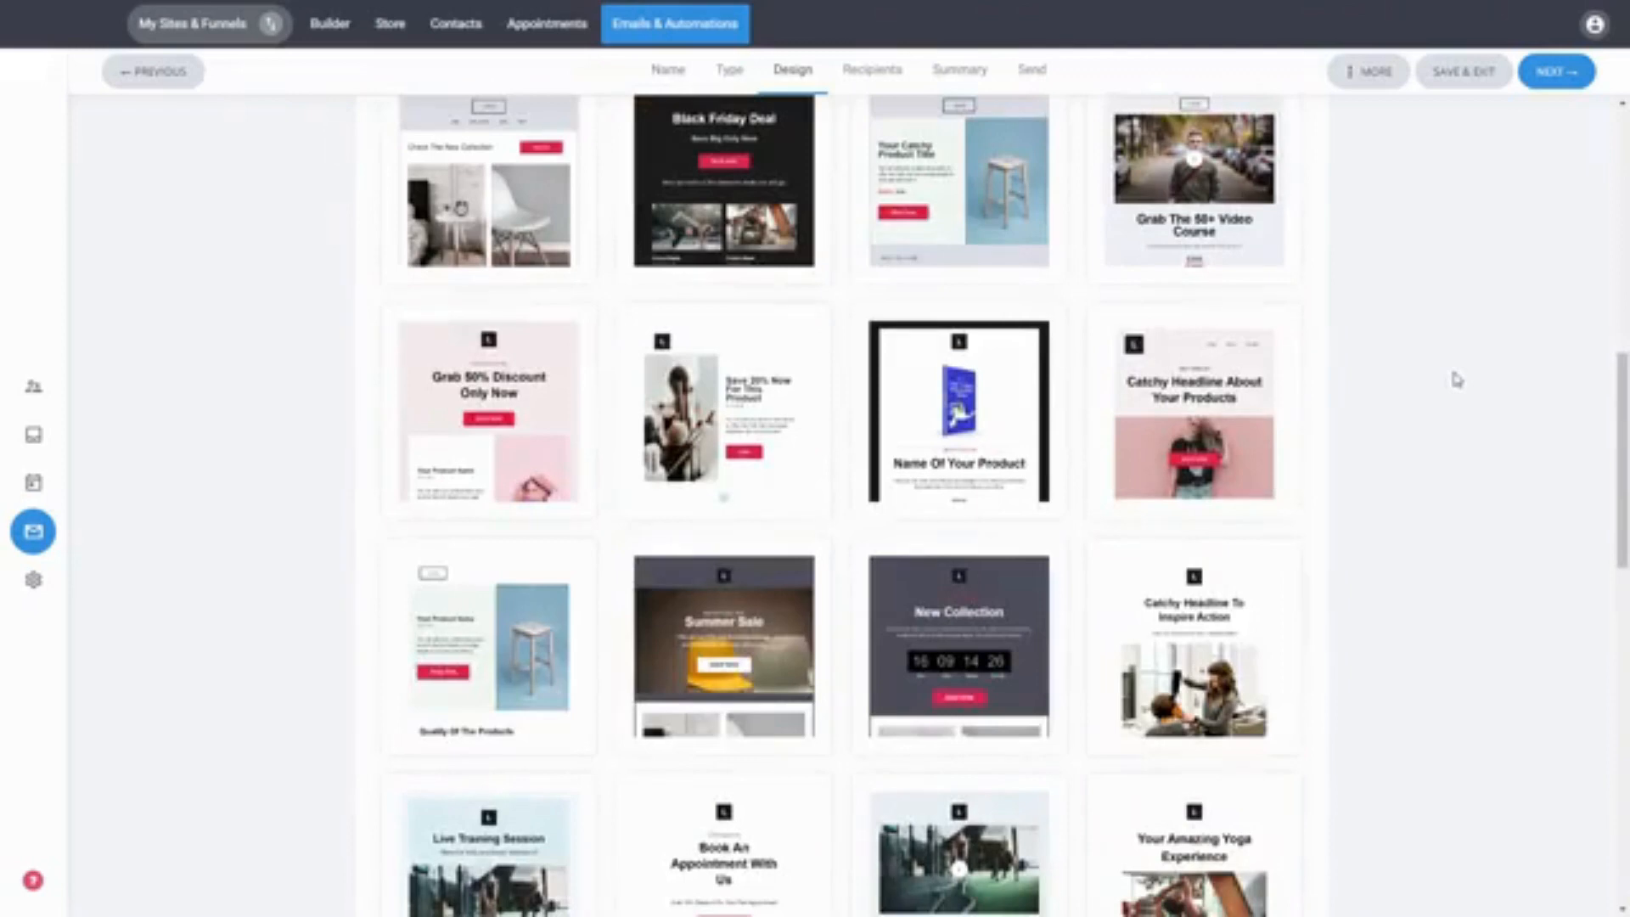
scroll(1457, 379, down, 5)
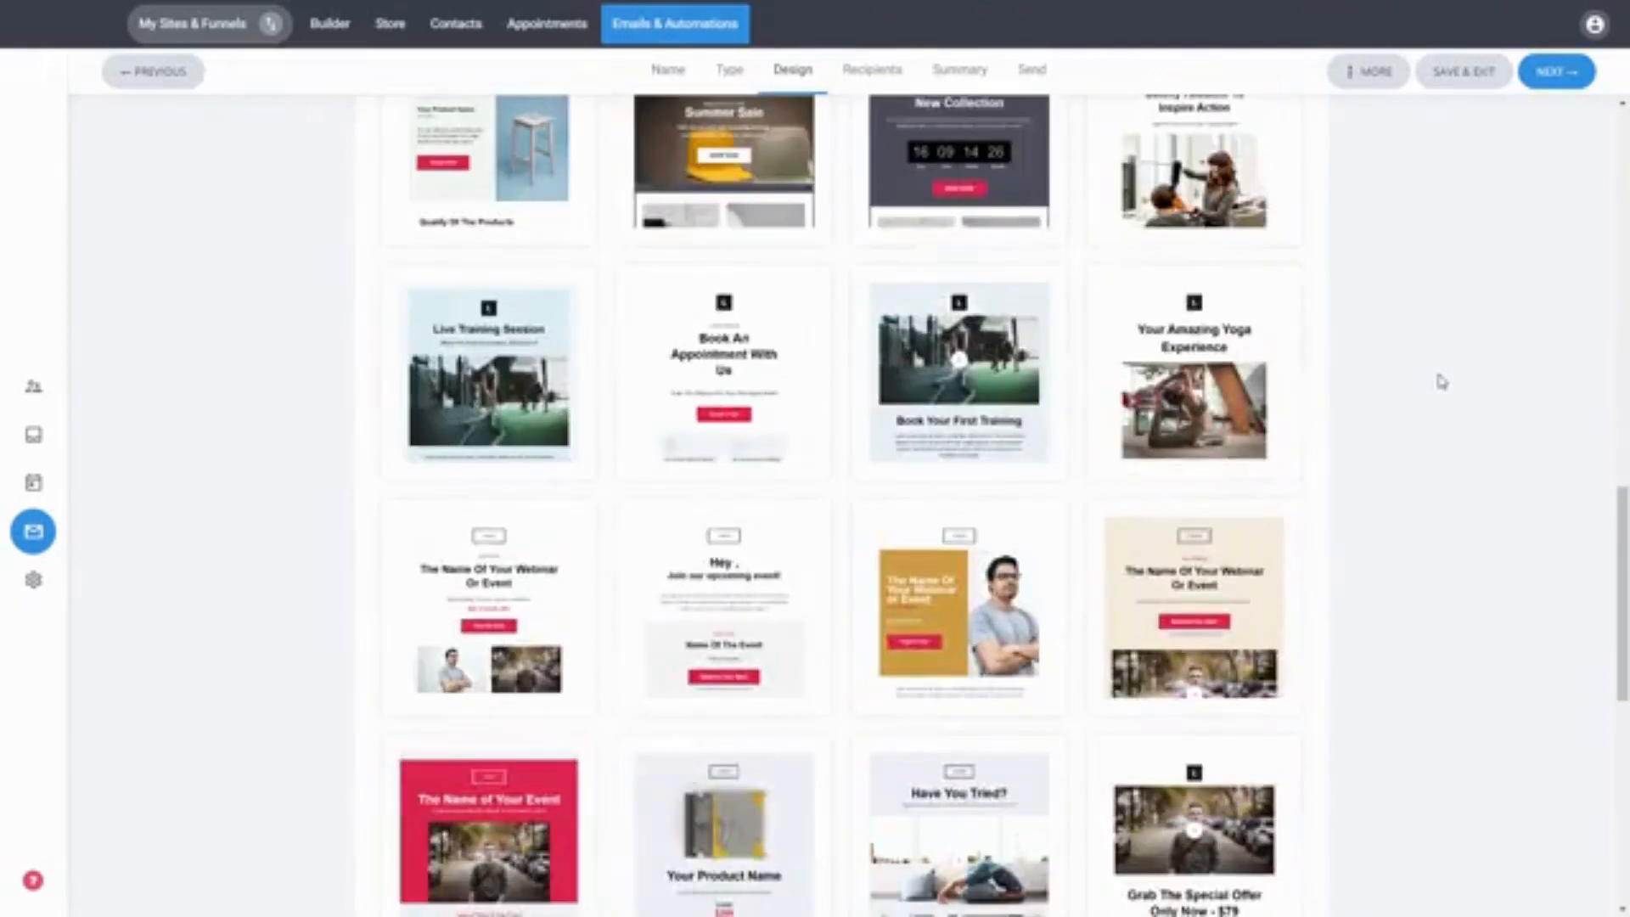
scroll(1448, 381, down, 8)
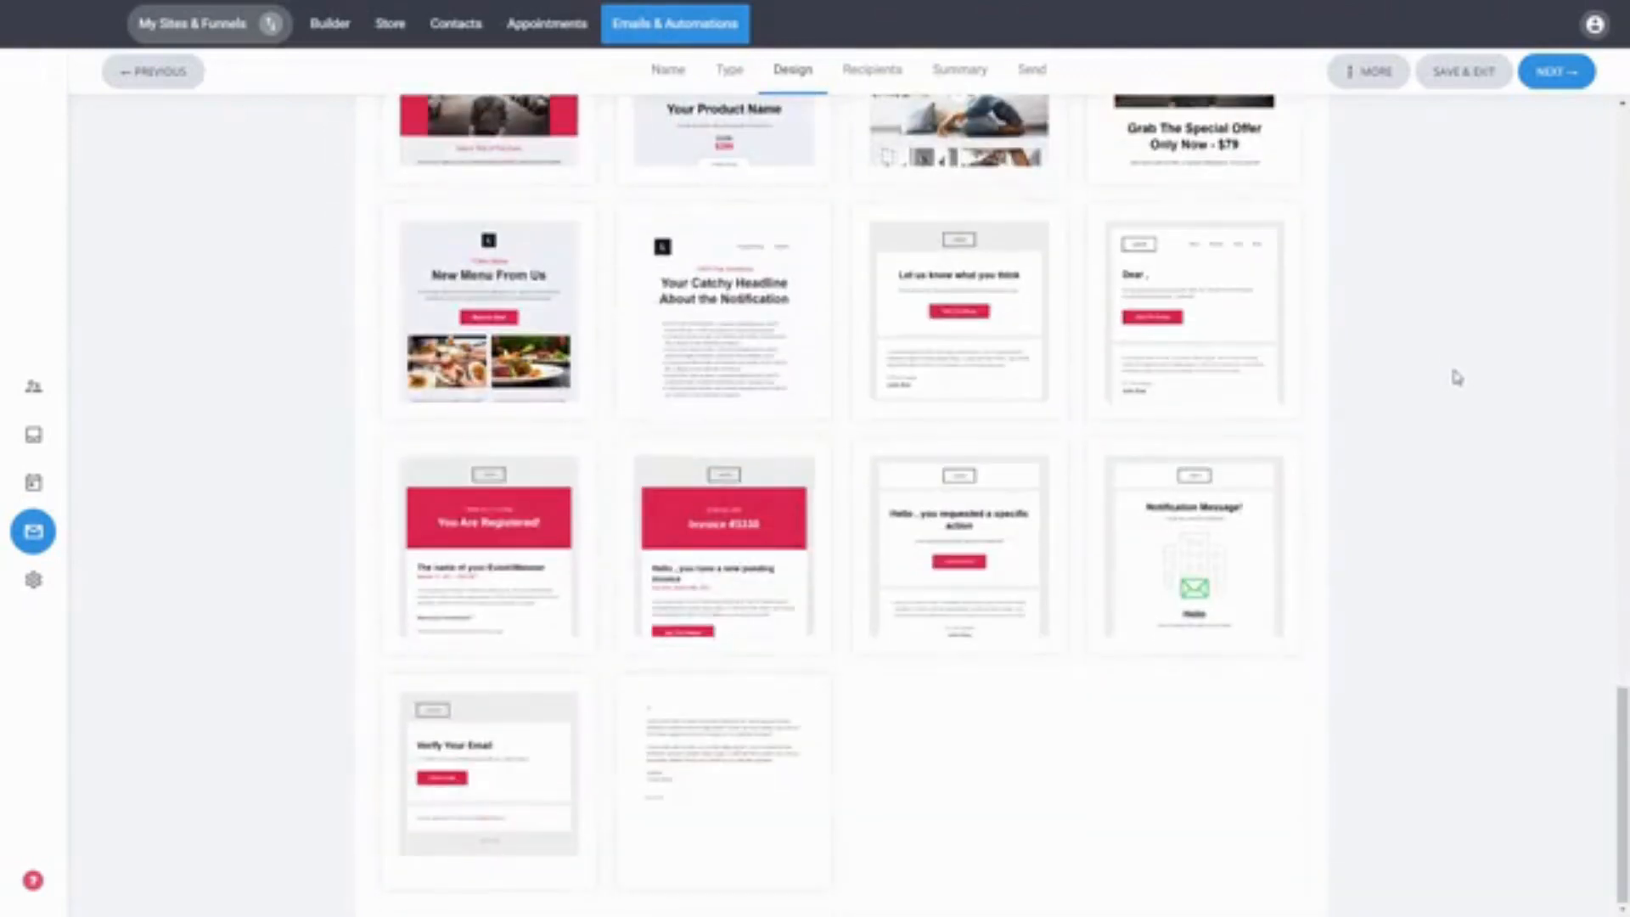
scroll(1501, 594, up, 20)
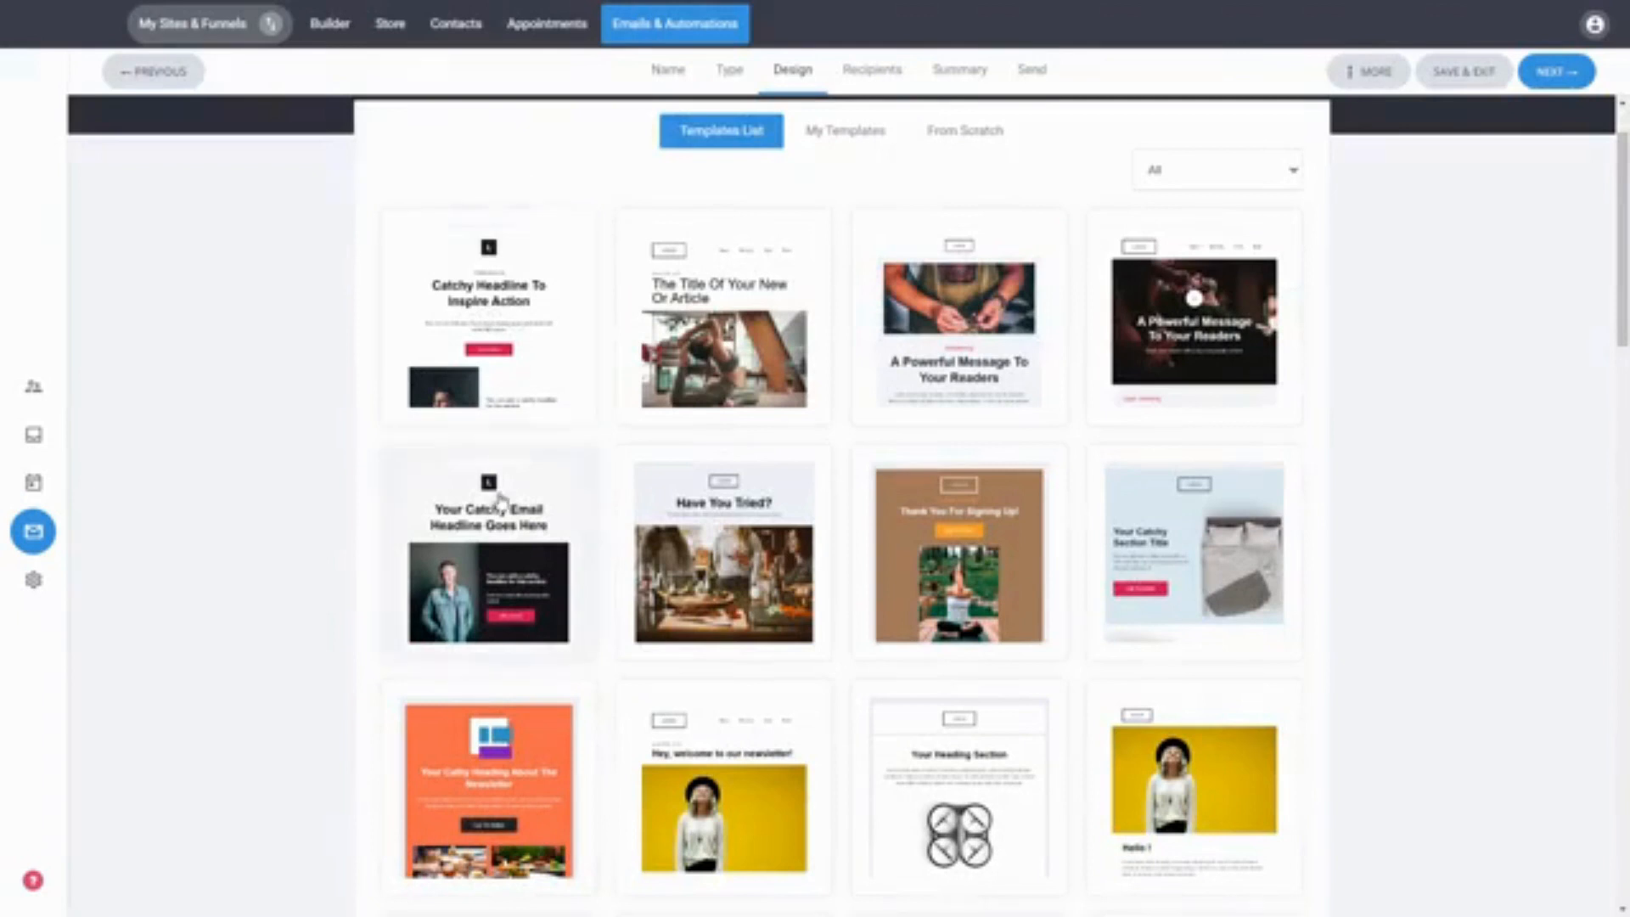
click(552, 476)
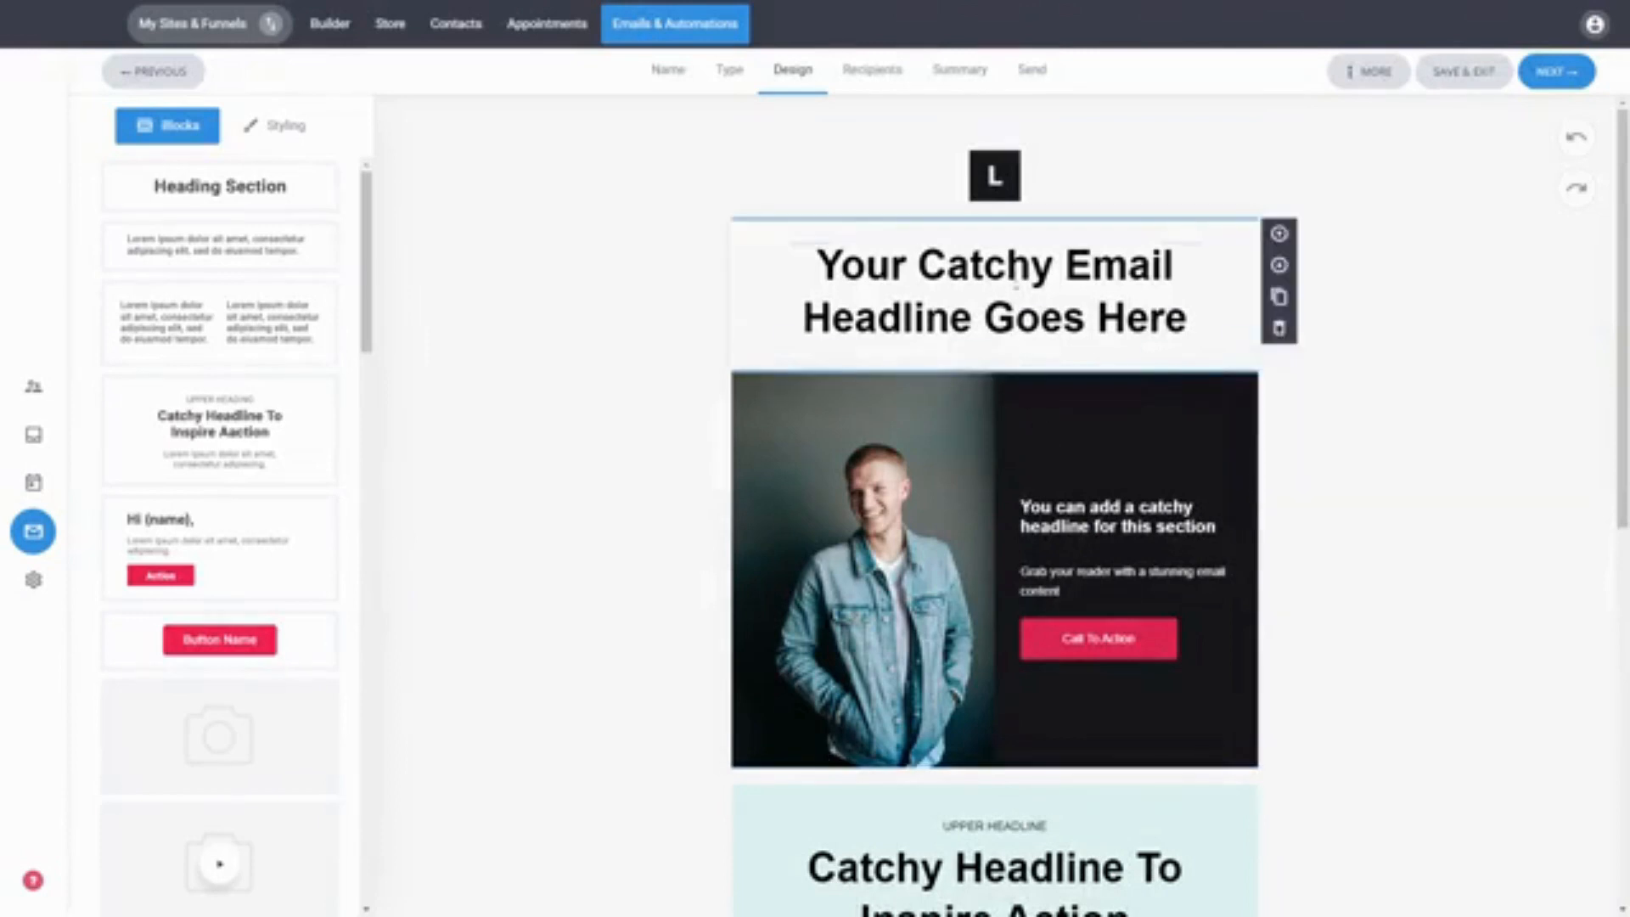
Step: Insert the first_name personalization tag after the main headline, placing it on its own line
triple_click(1015, 272)
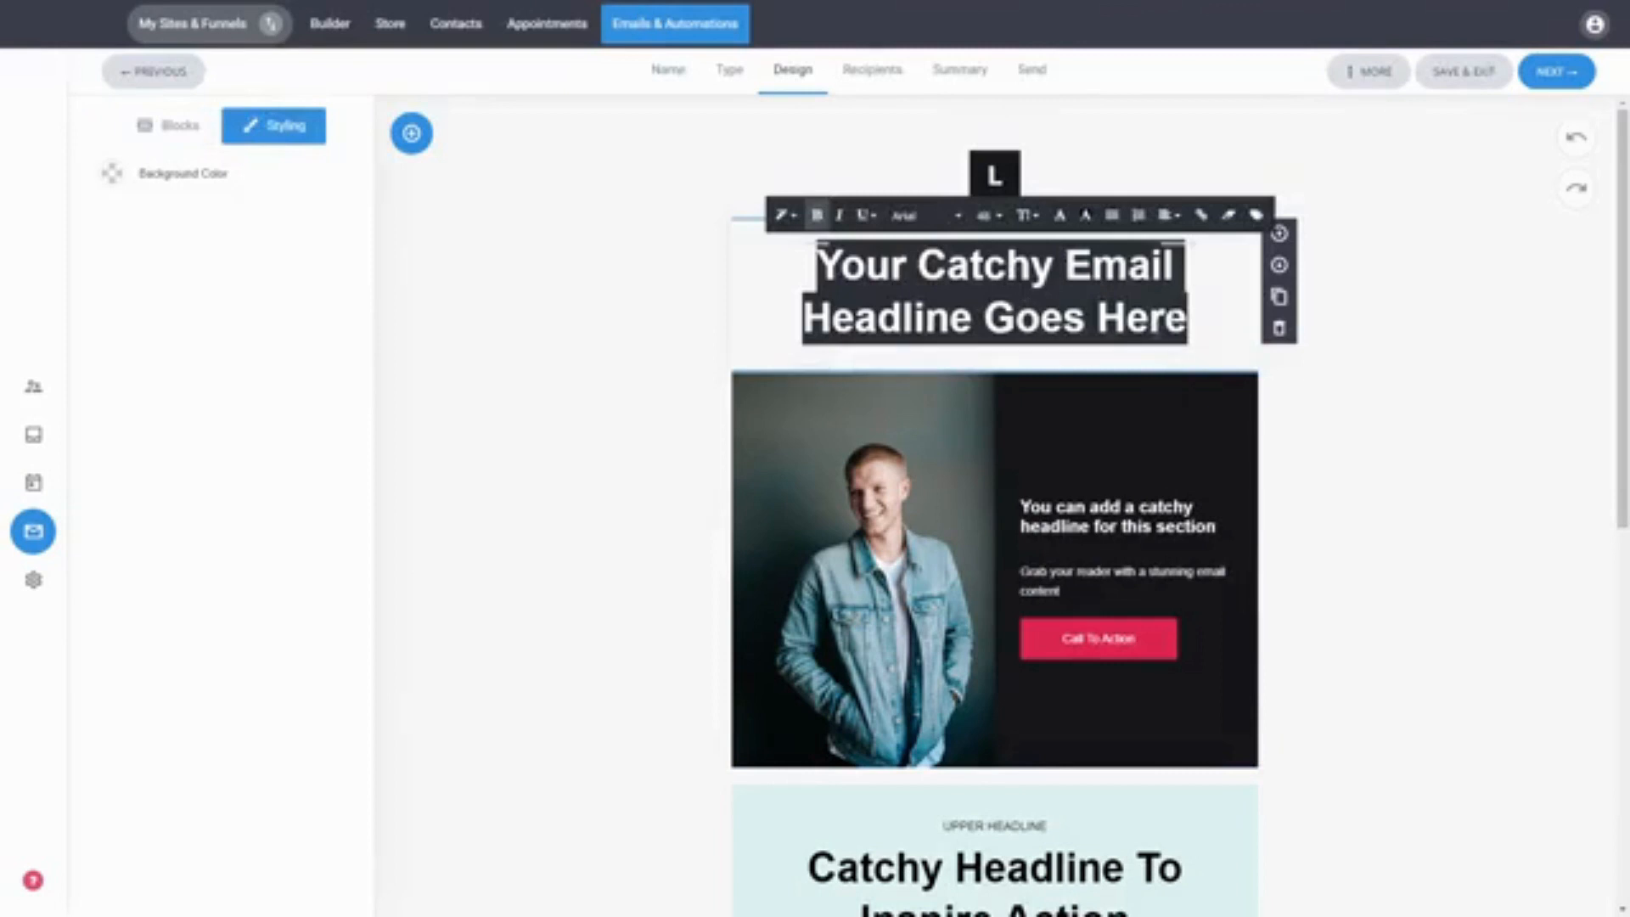
click(1185, 320)
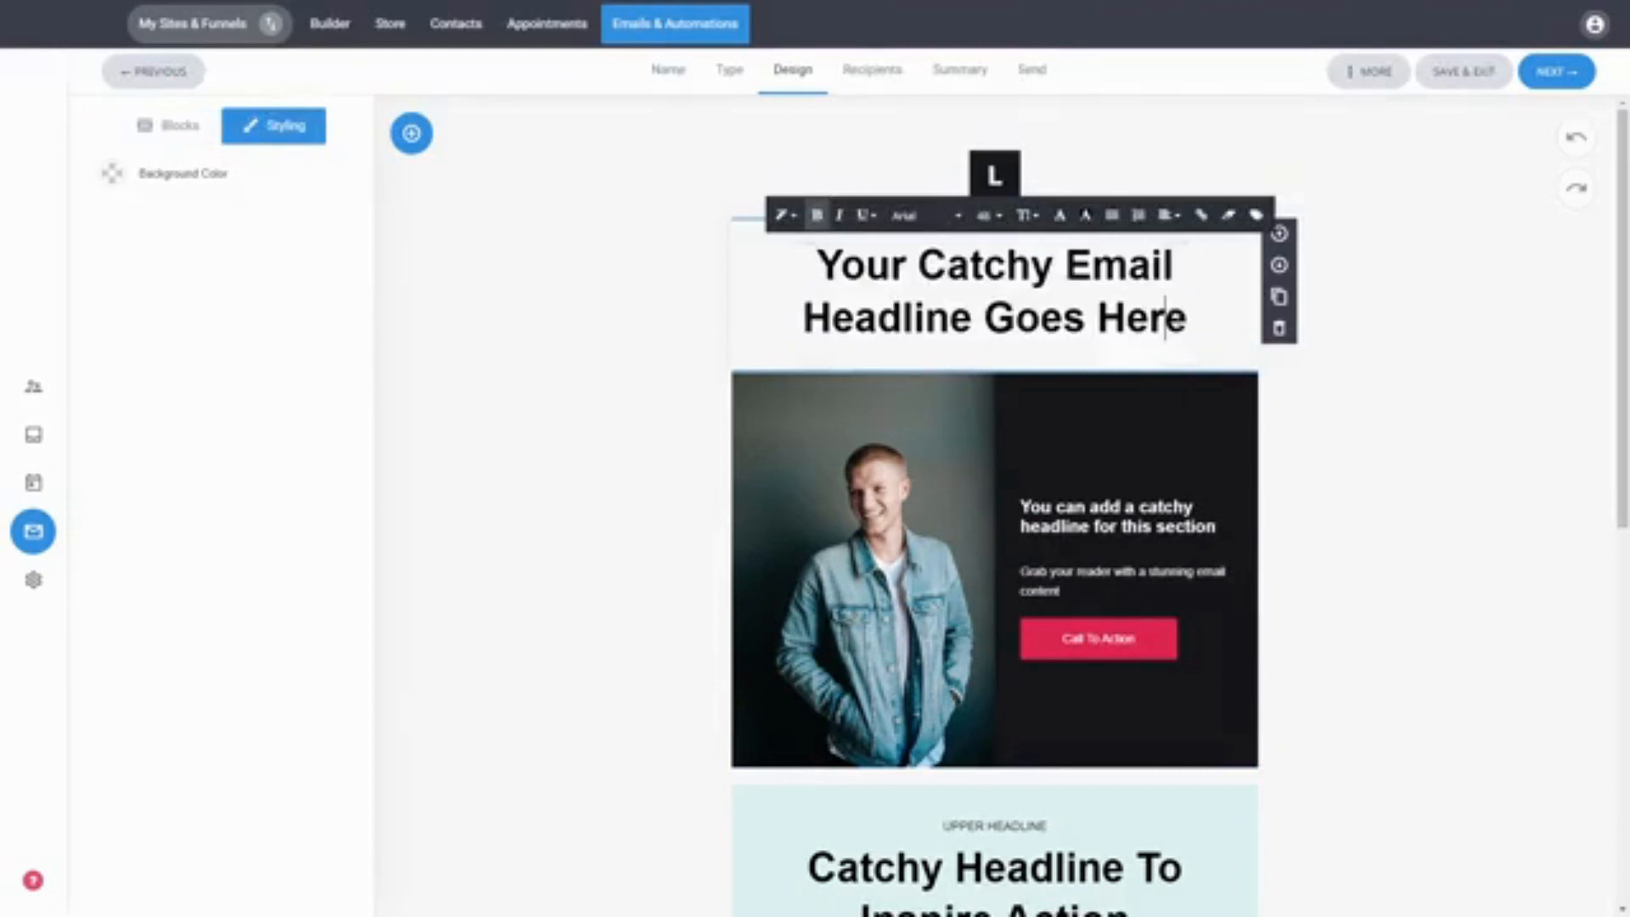
click(1256, 218)
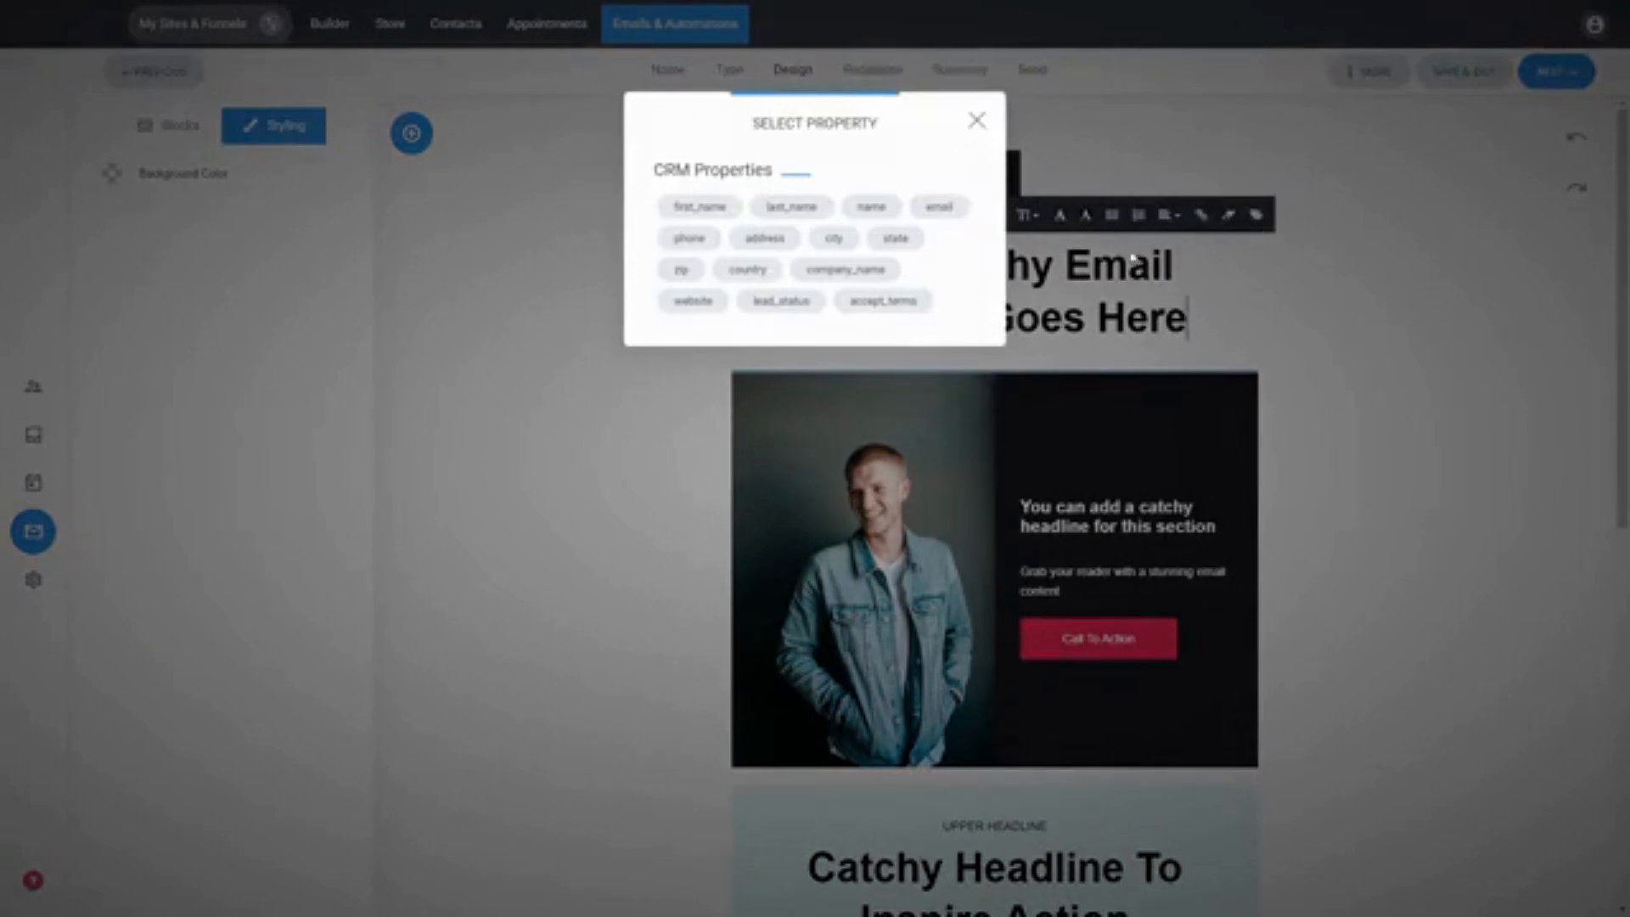
click(723, 212)
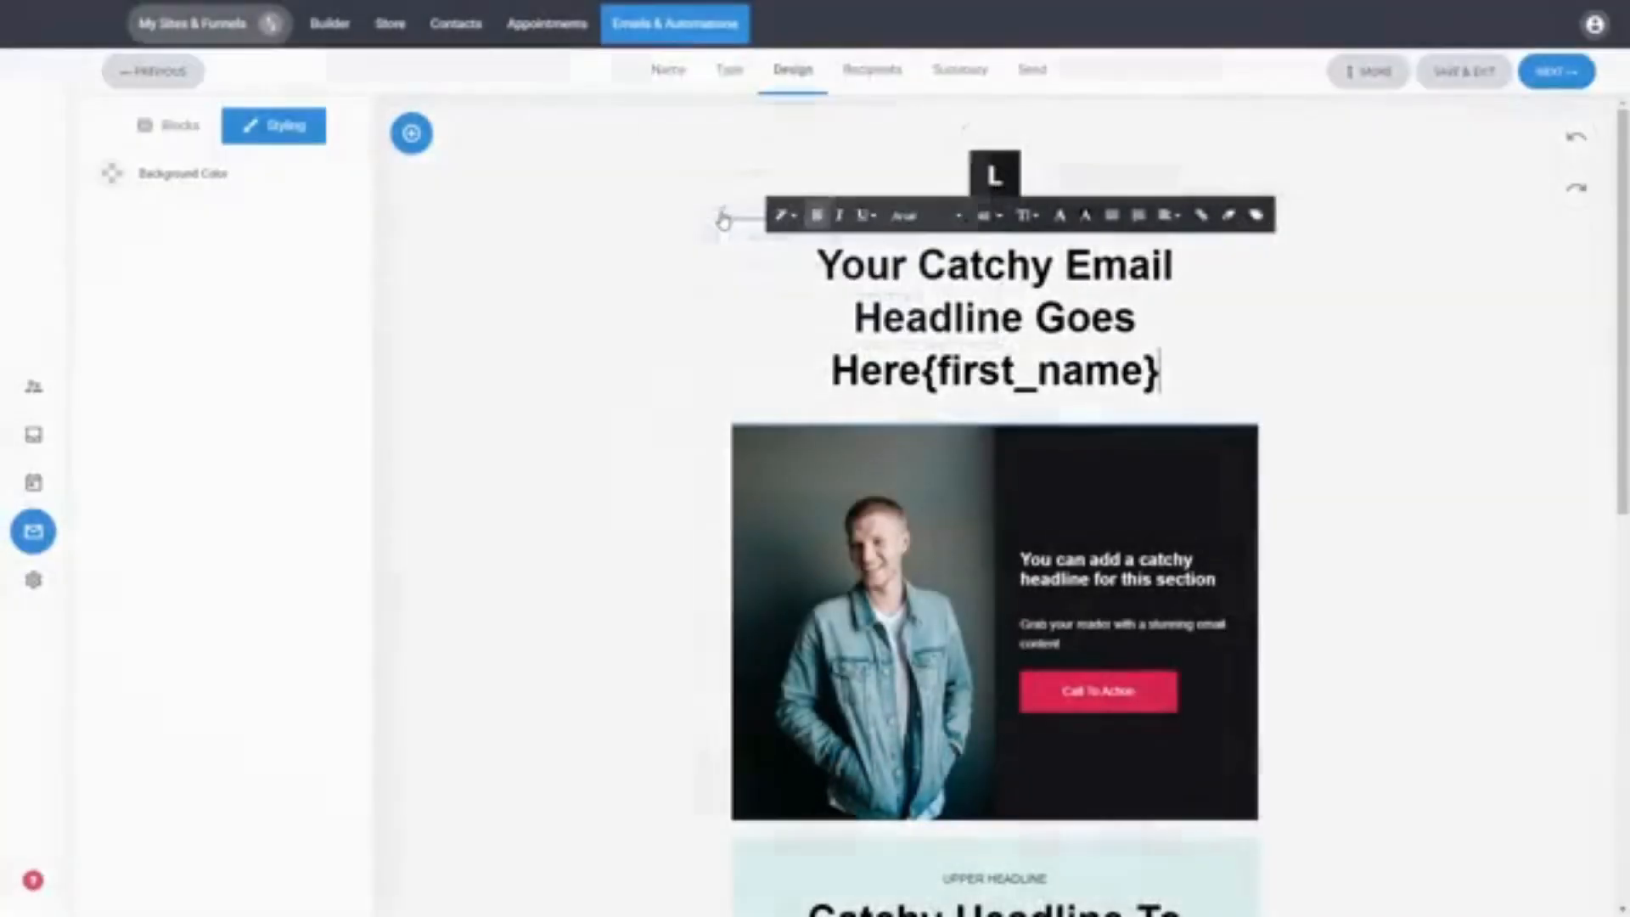
click(928, 374)
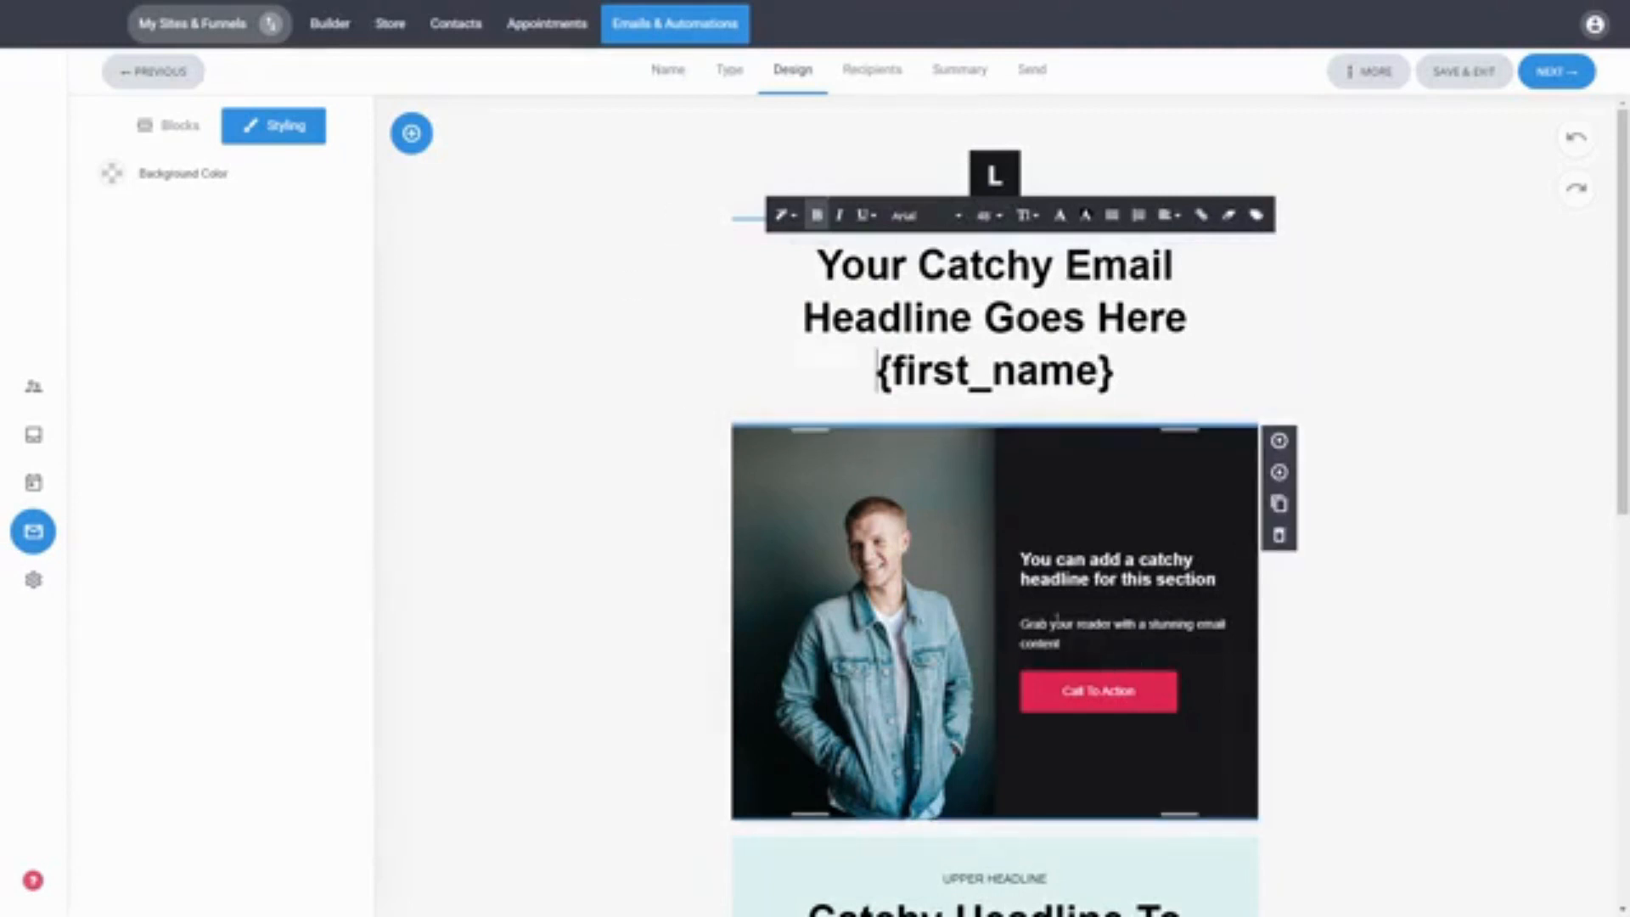
Step: Change the hero section's call-to-action button background color to blue
click(1297, 604)
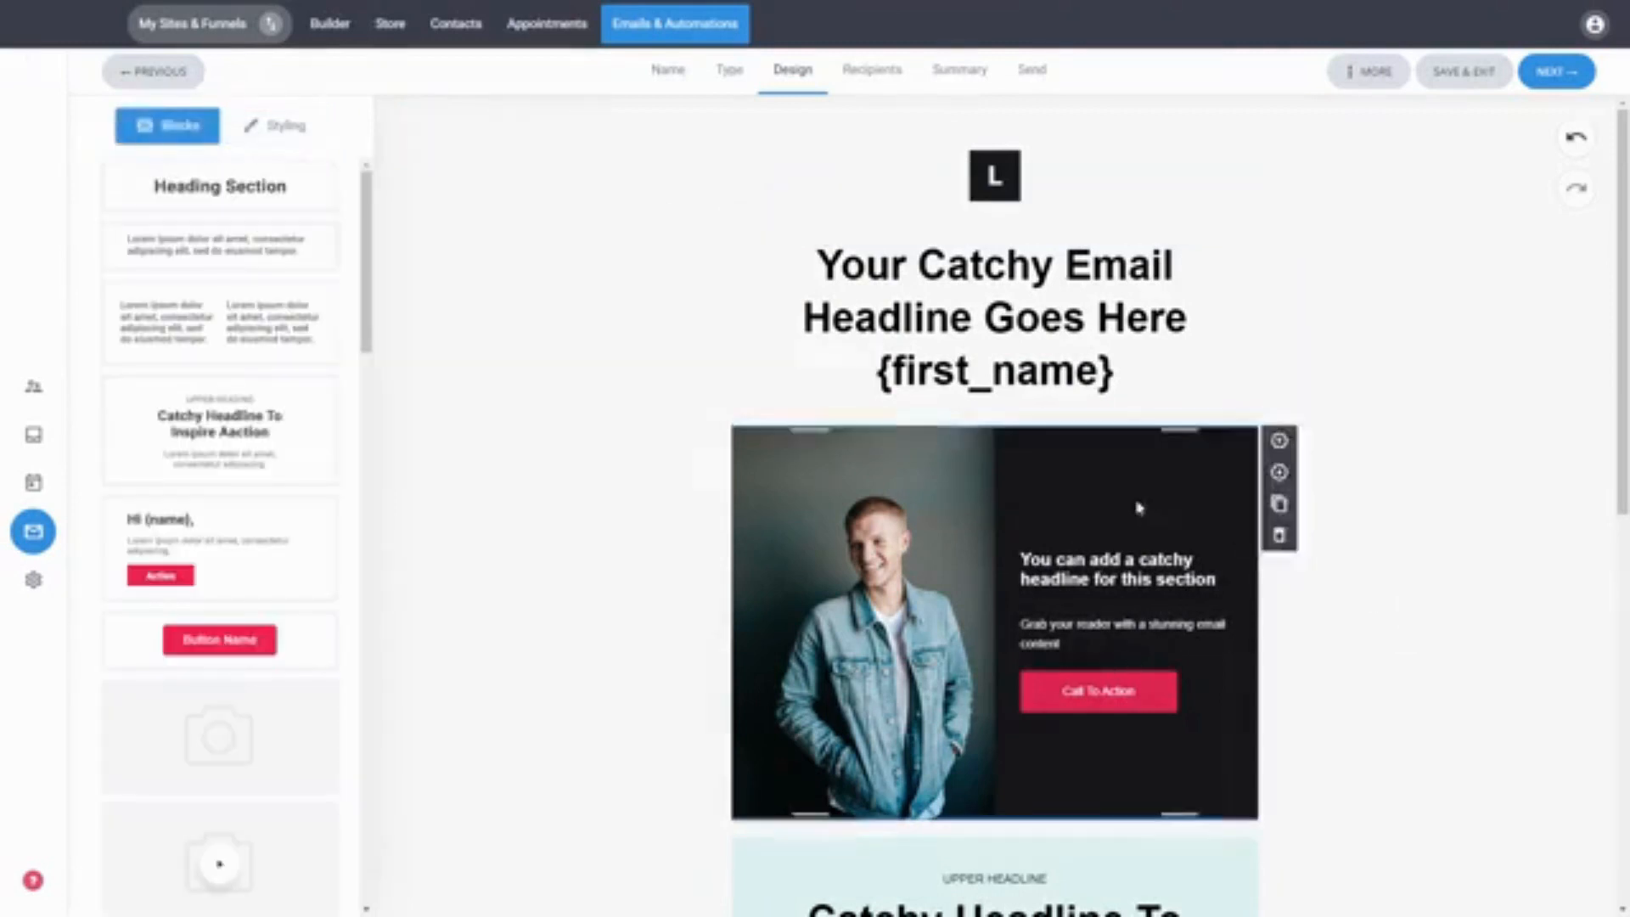
click(935, 510)
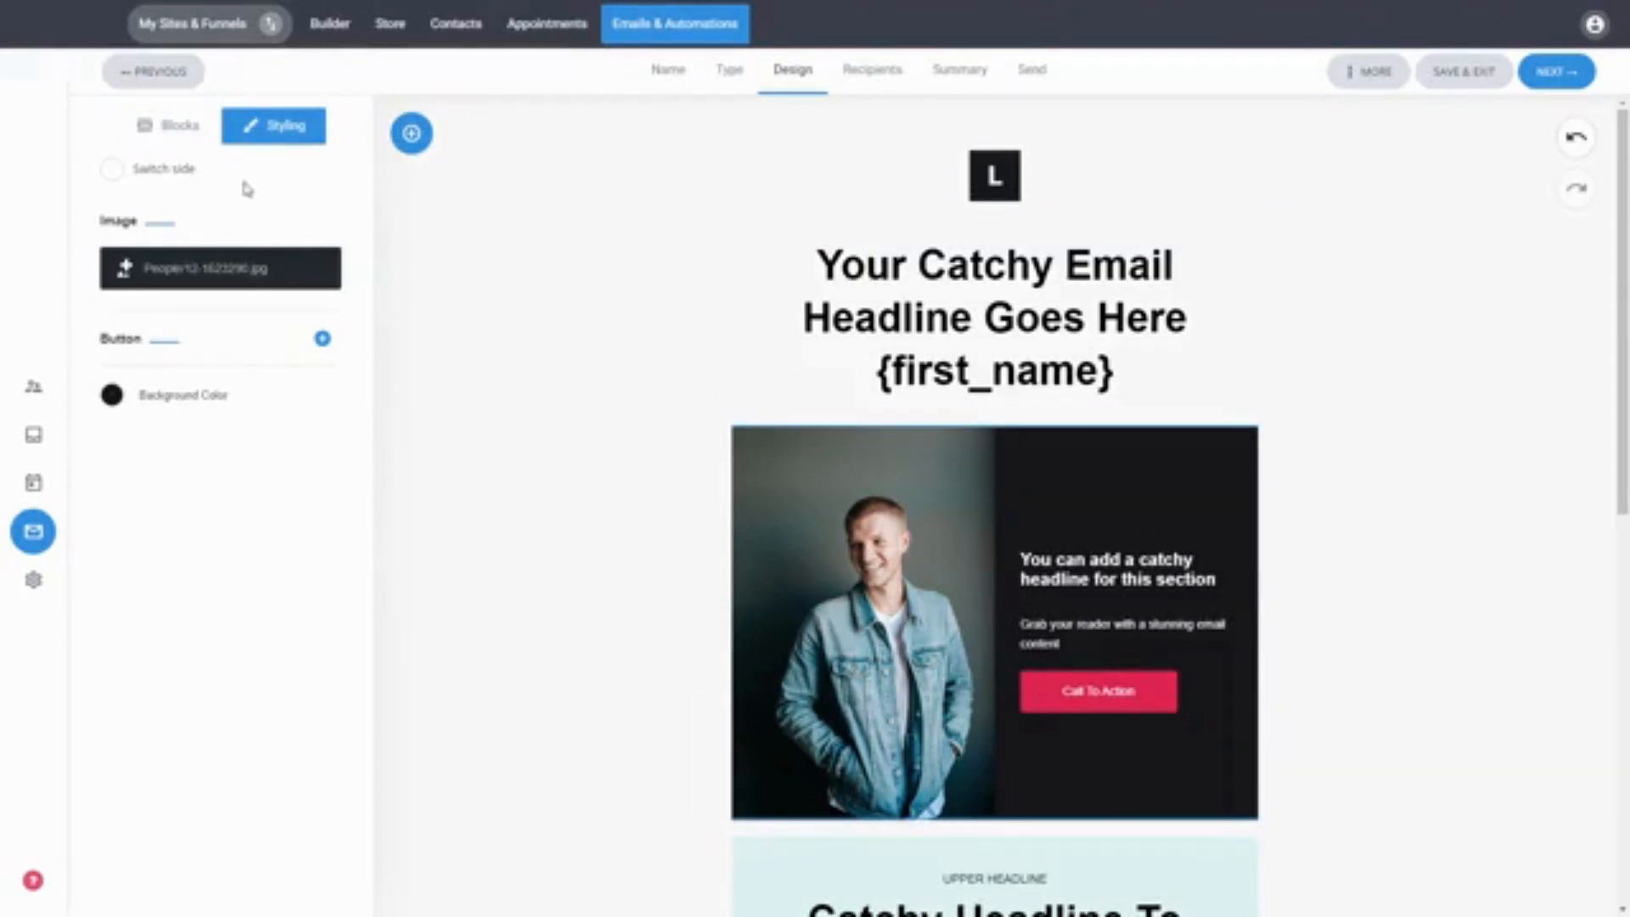
click(304, 340)
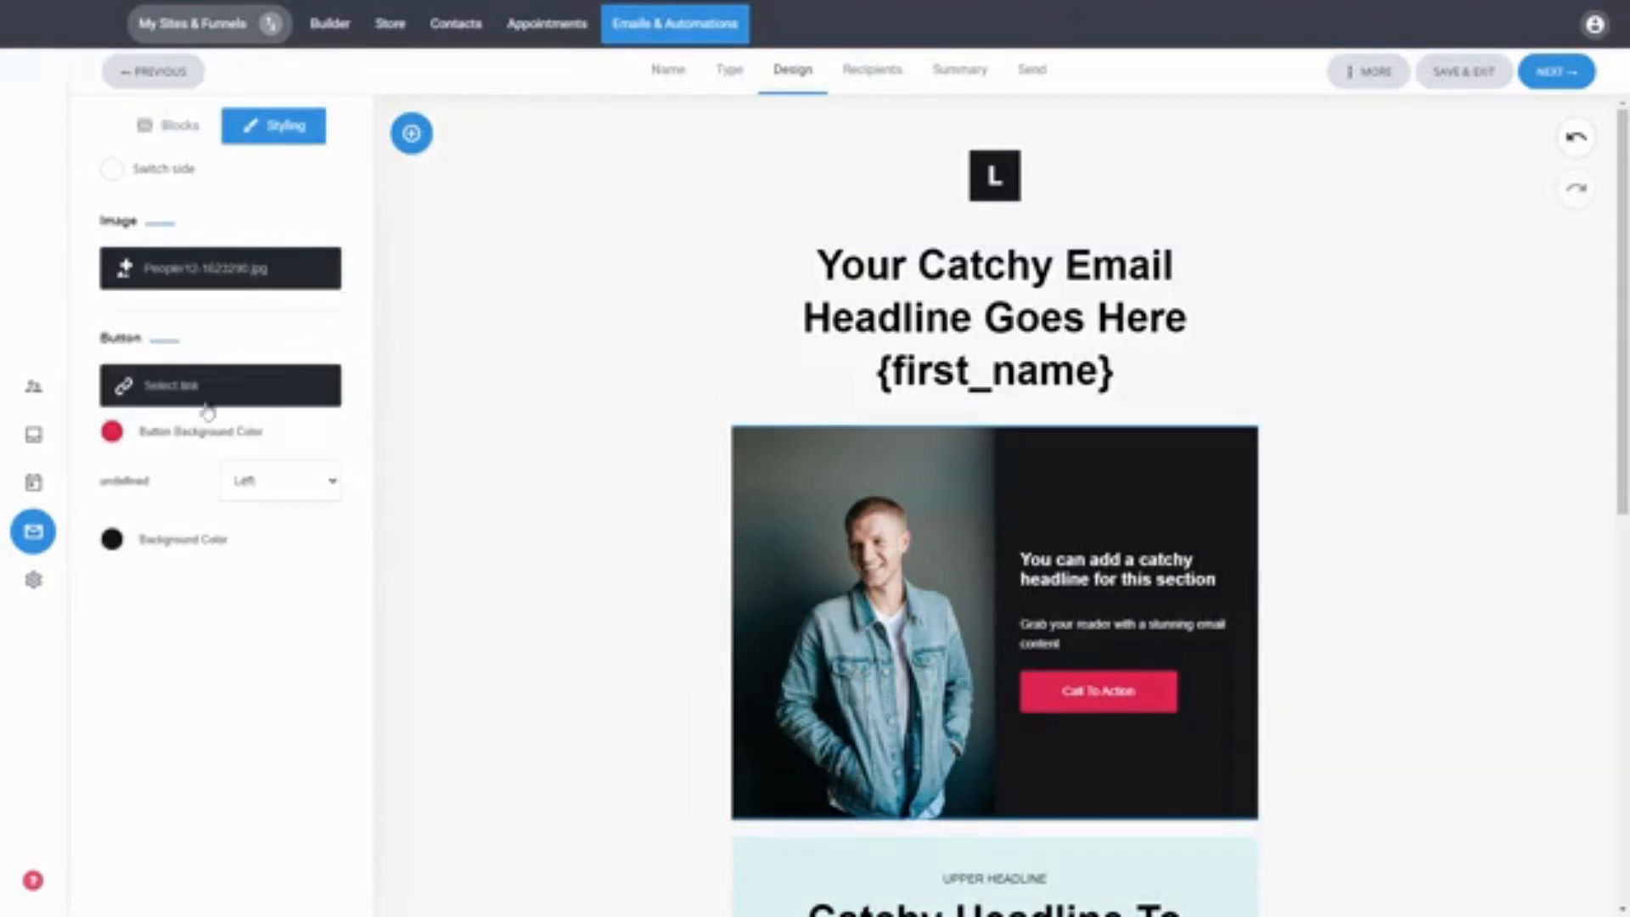
click(111, 433)
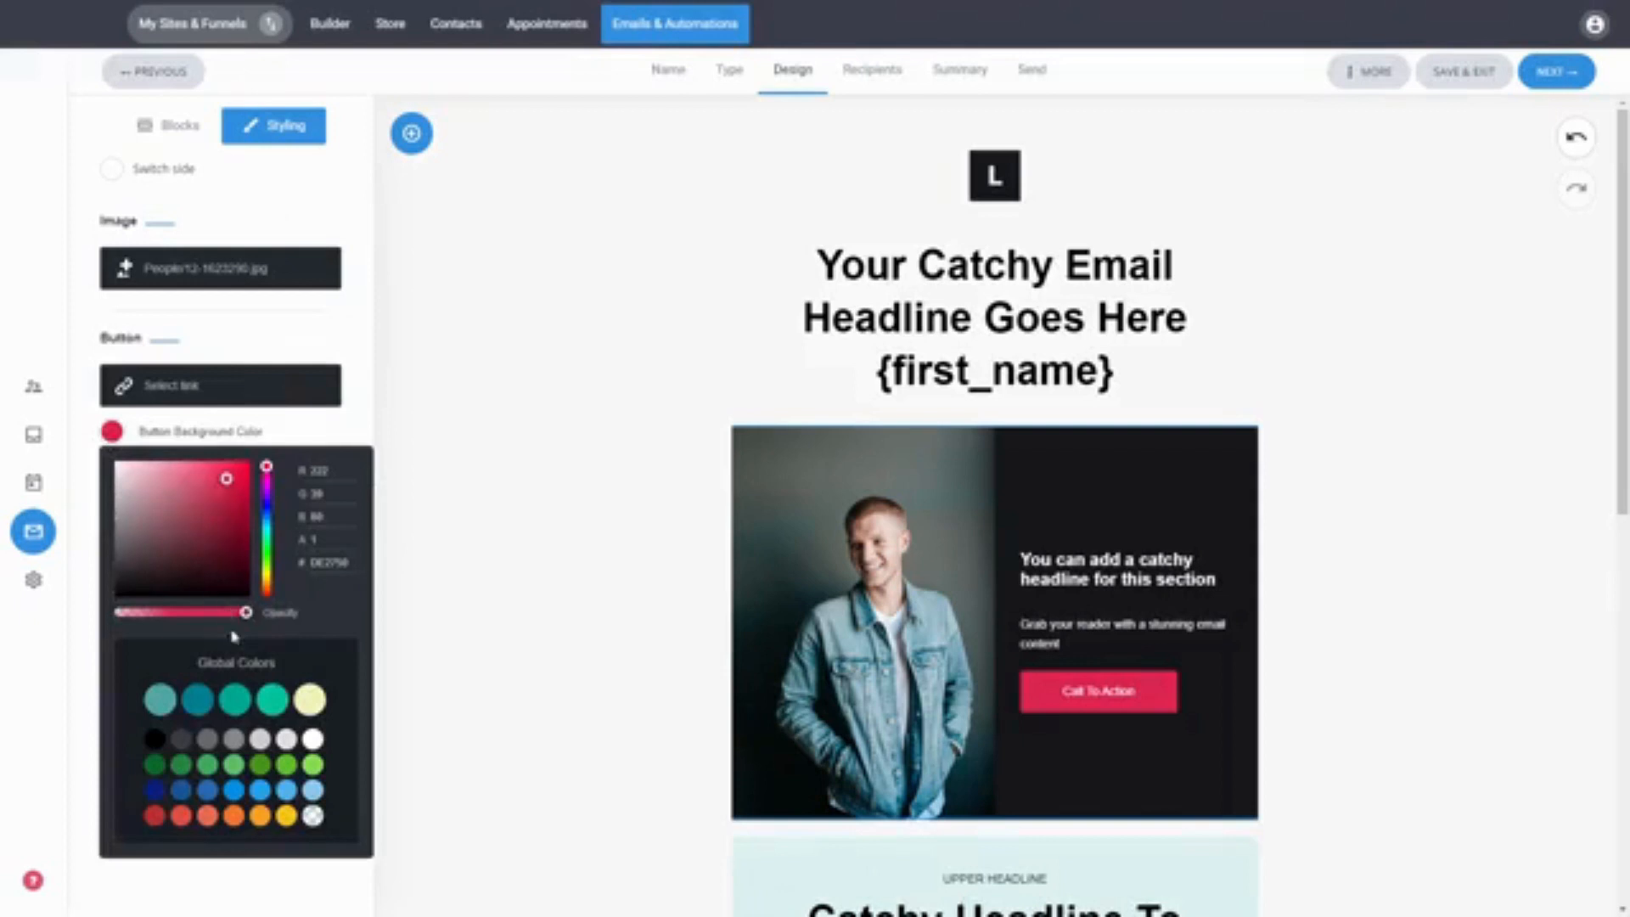
drag(267, 496, 266, 512)
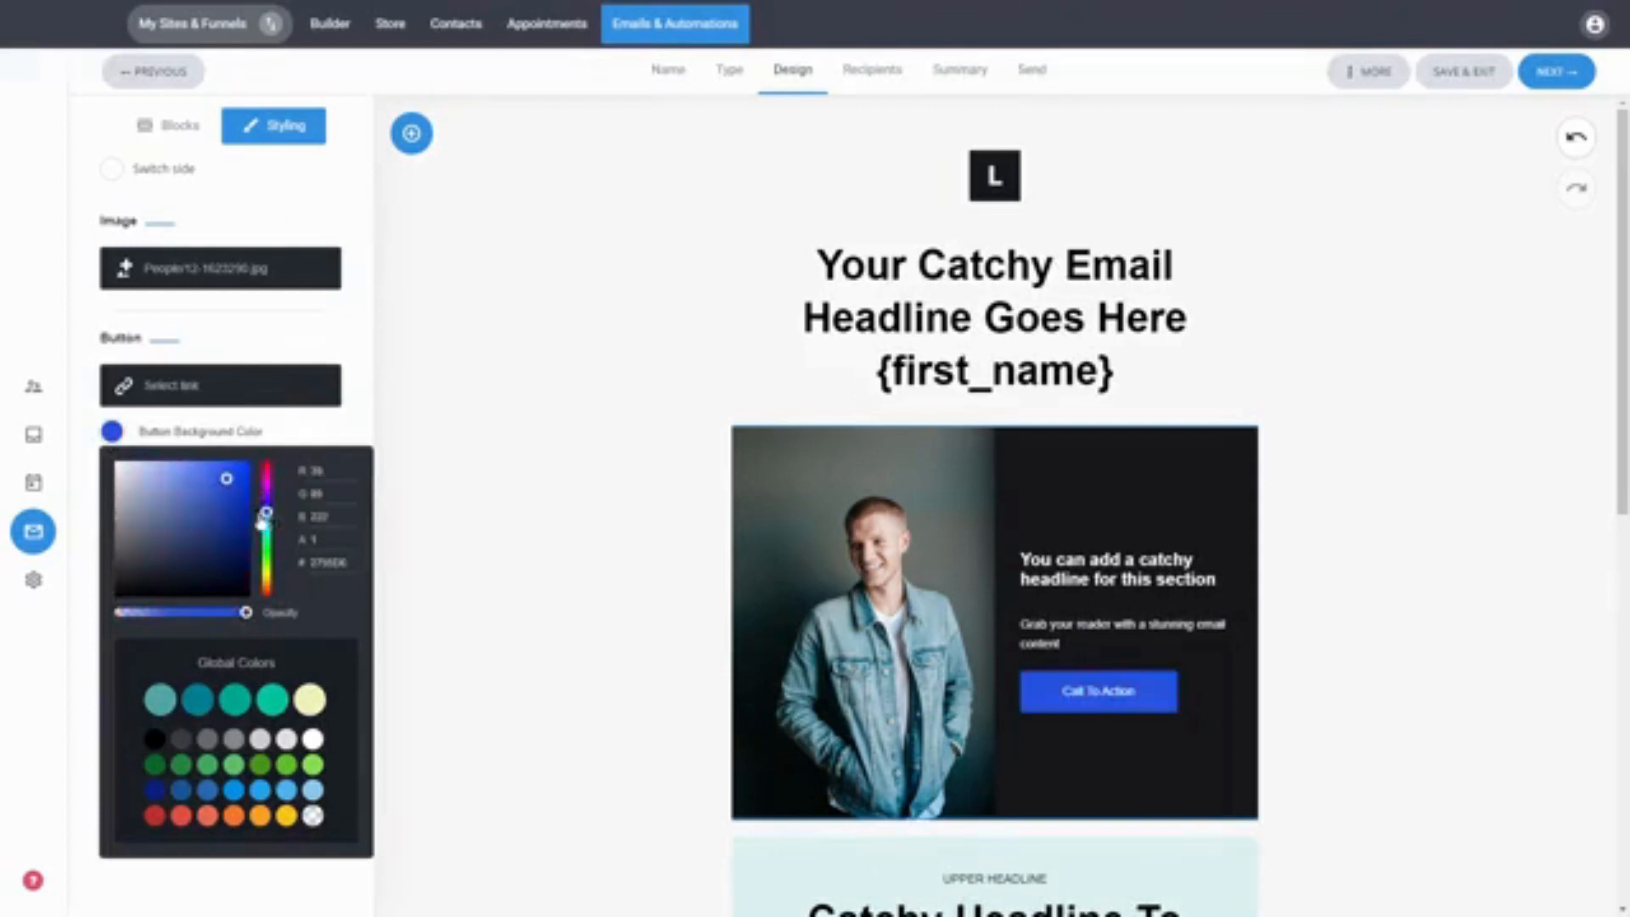
click(307, 346)
Step: Change the hero section's background color to a muted grey-purple
click(113, 396)
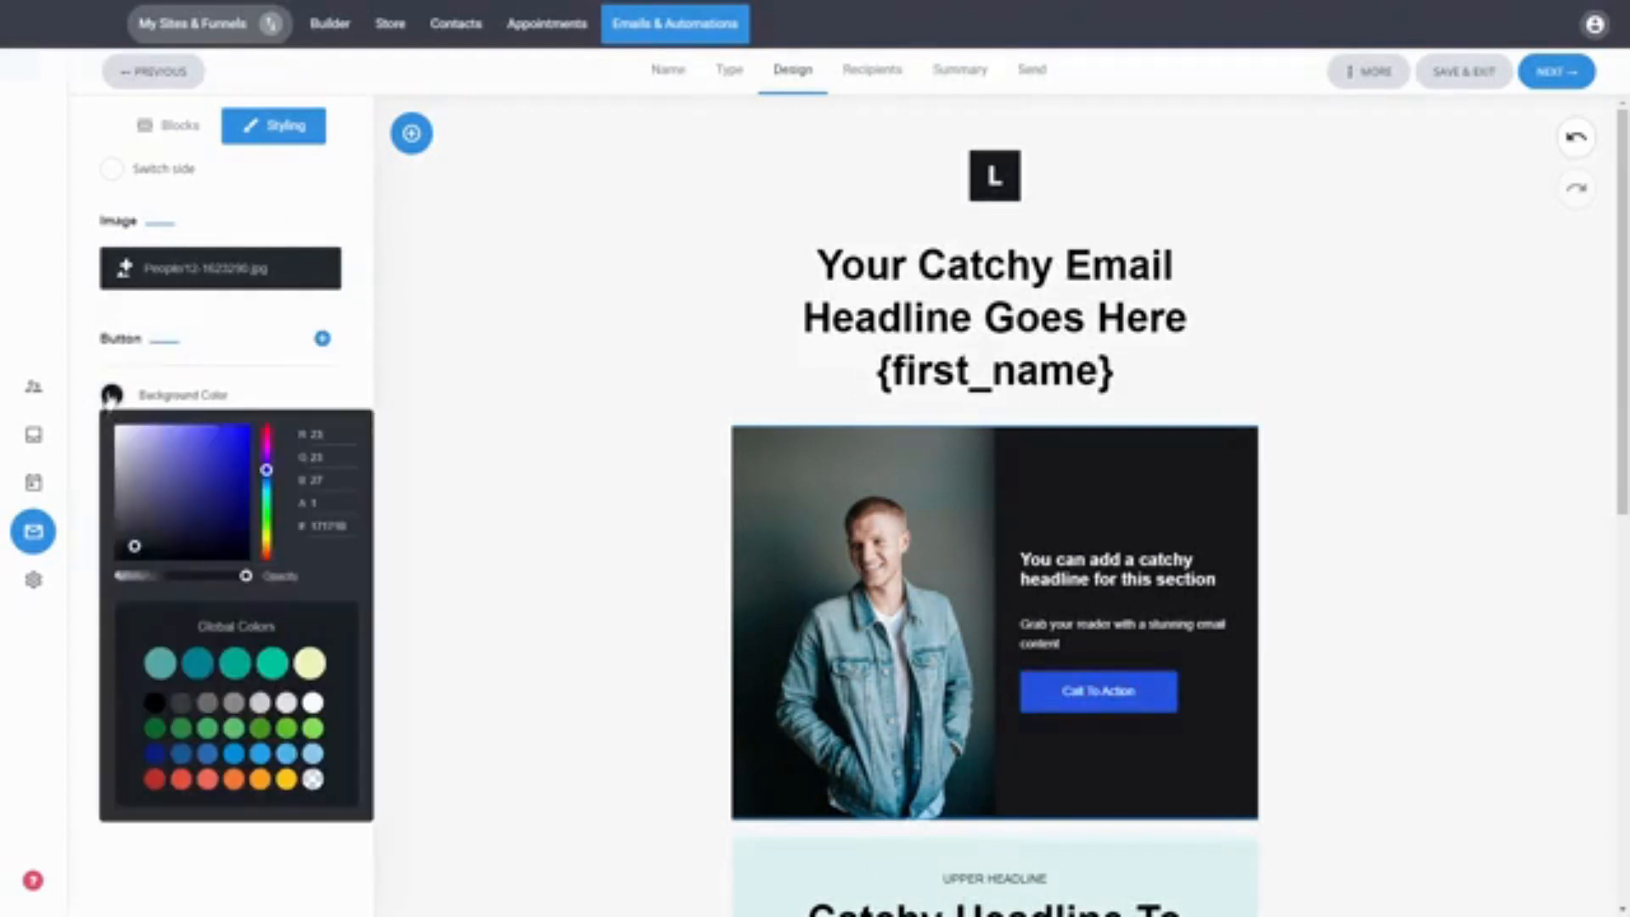
click(145, 482)
drag(147, 491, 144, 467)
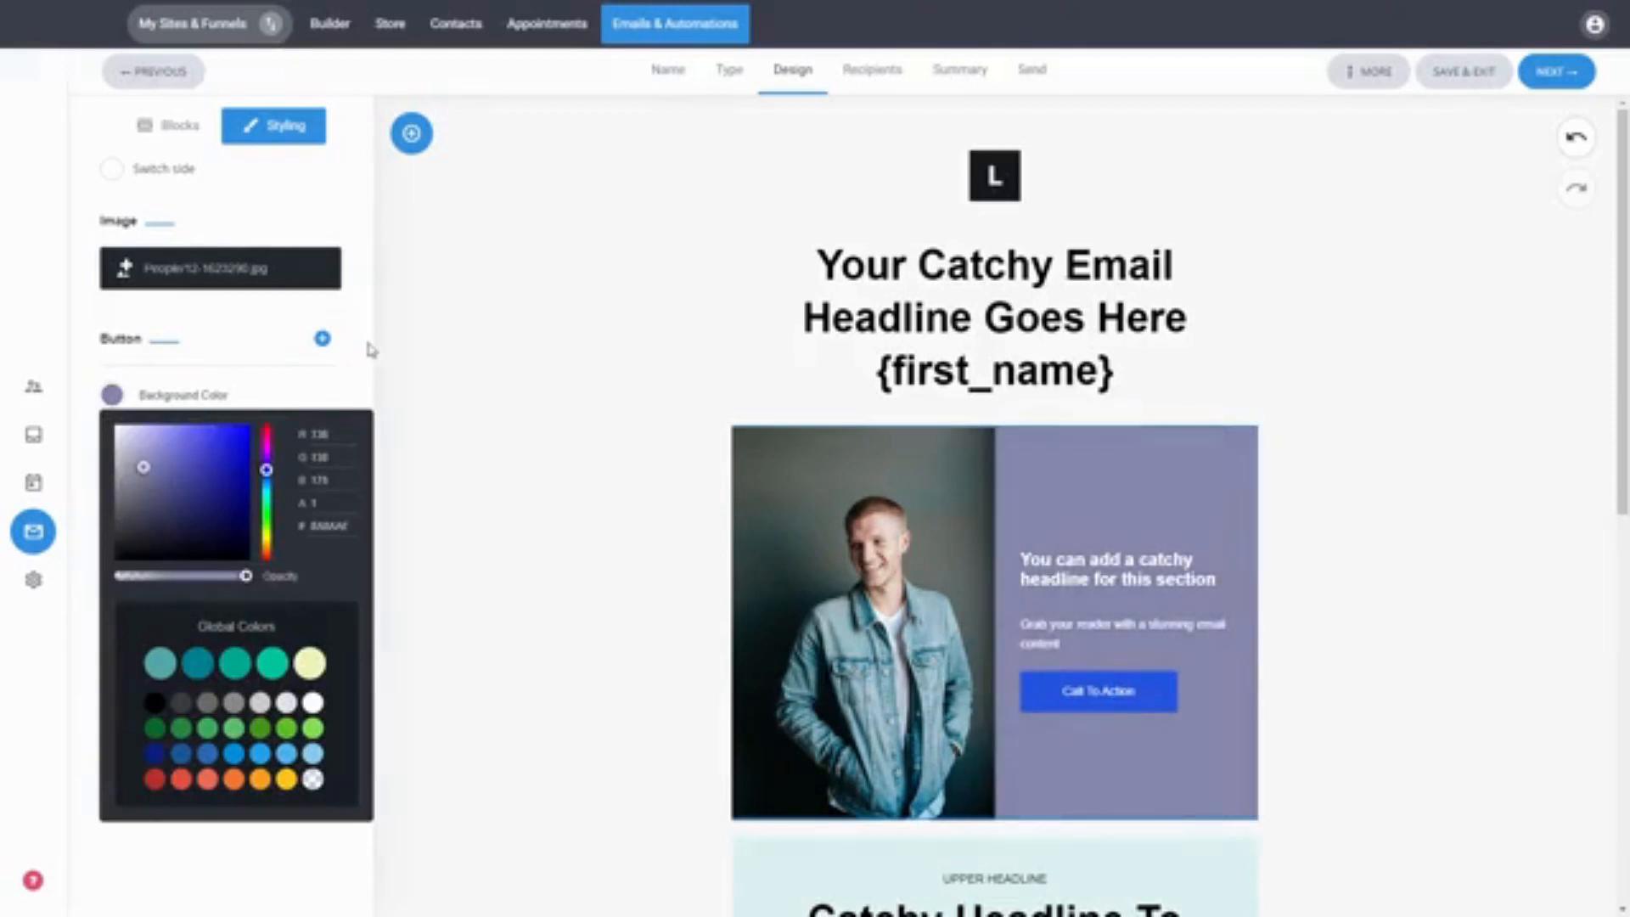
click(371, 349)
click(323, 338)
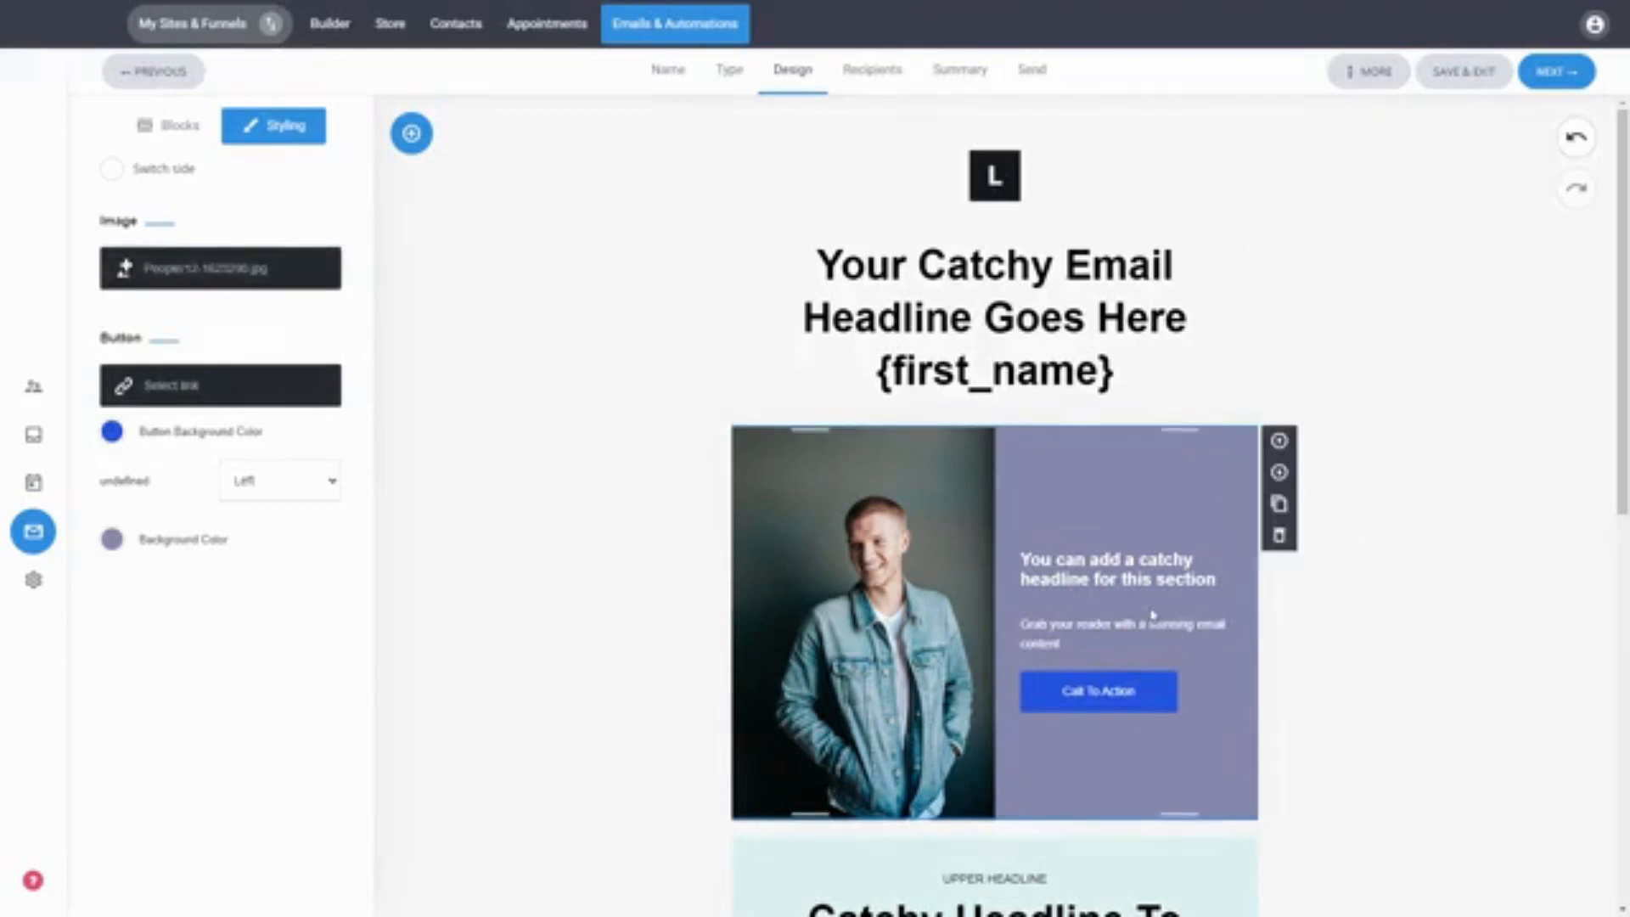
drag(1217, 581, 1021, 561)
click(1077, 576)
click(1423, 549)
Step: Add a button block below the light-blue 'Catchy Headline To Inspire Action' section
scroll(1421, 541, down, 5)
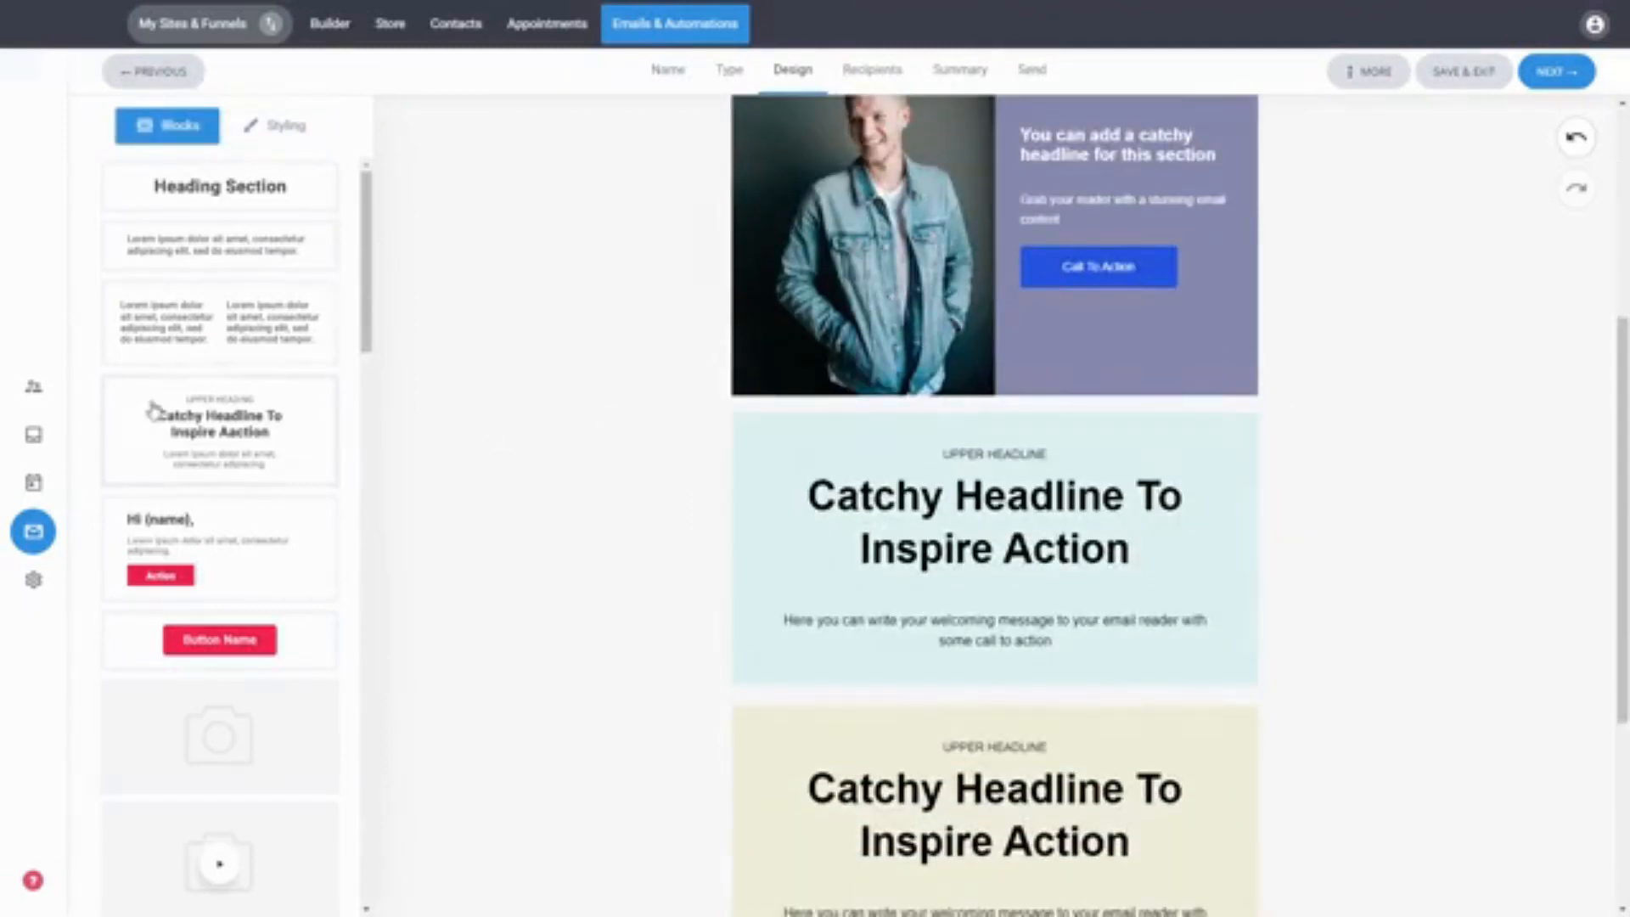
scroll(214, 414, down, 5)
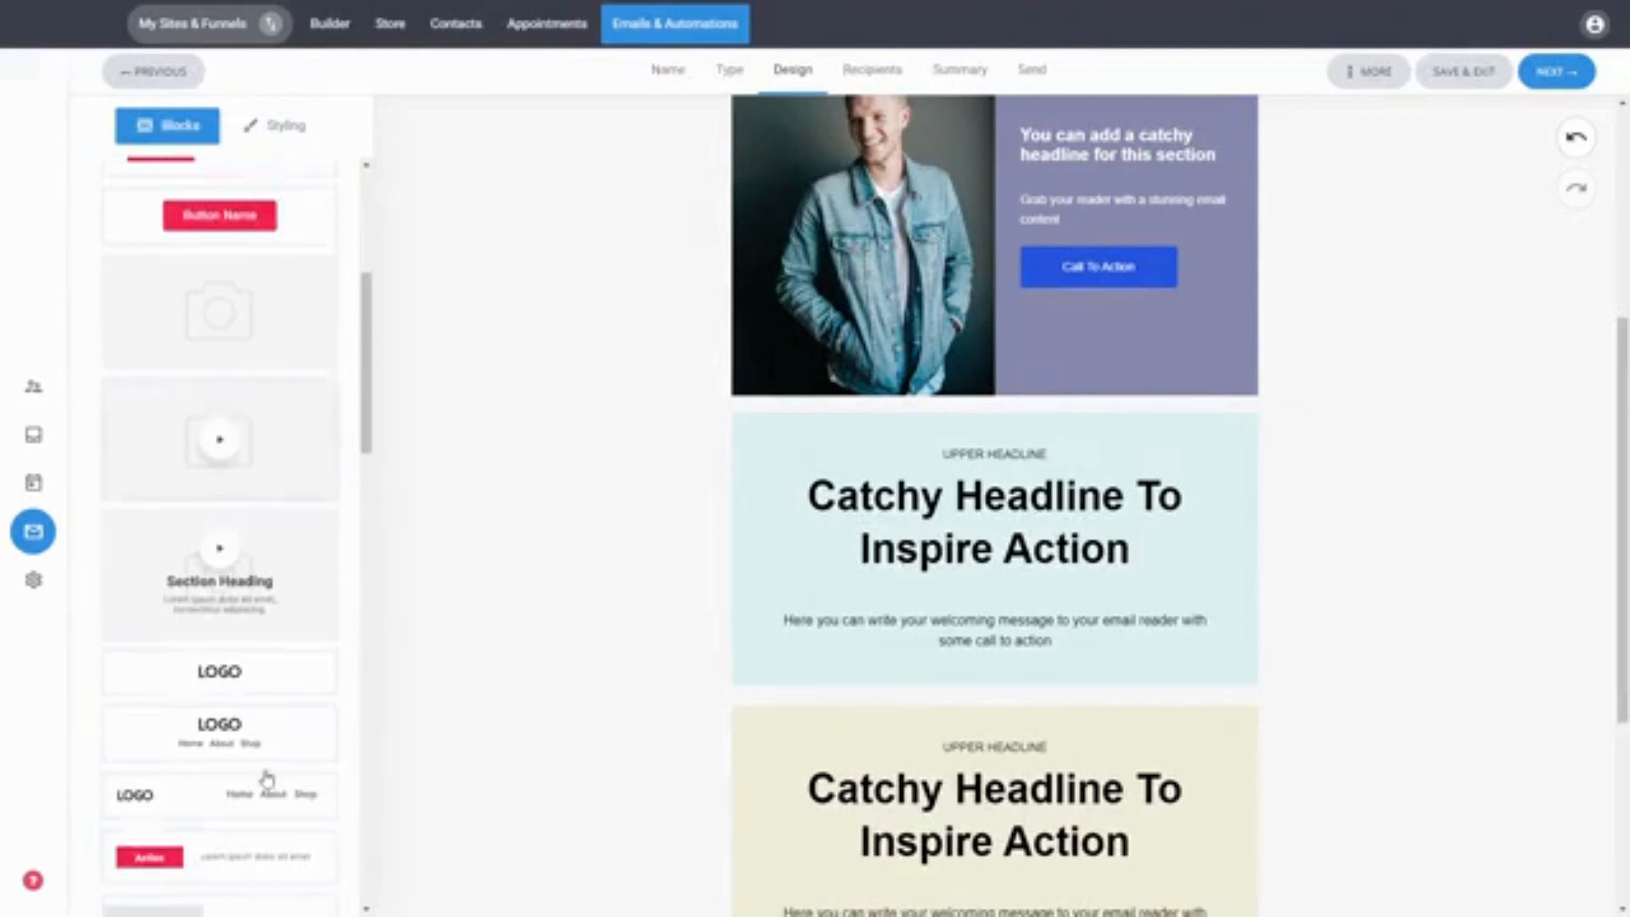
scroll(259, 673, up, 5)
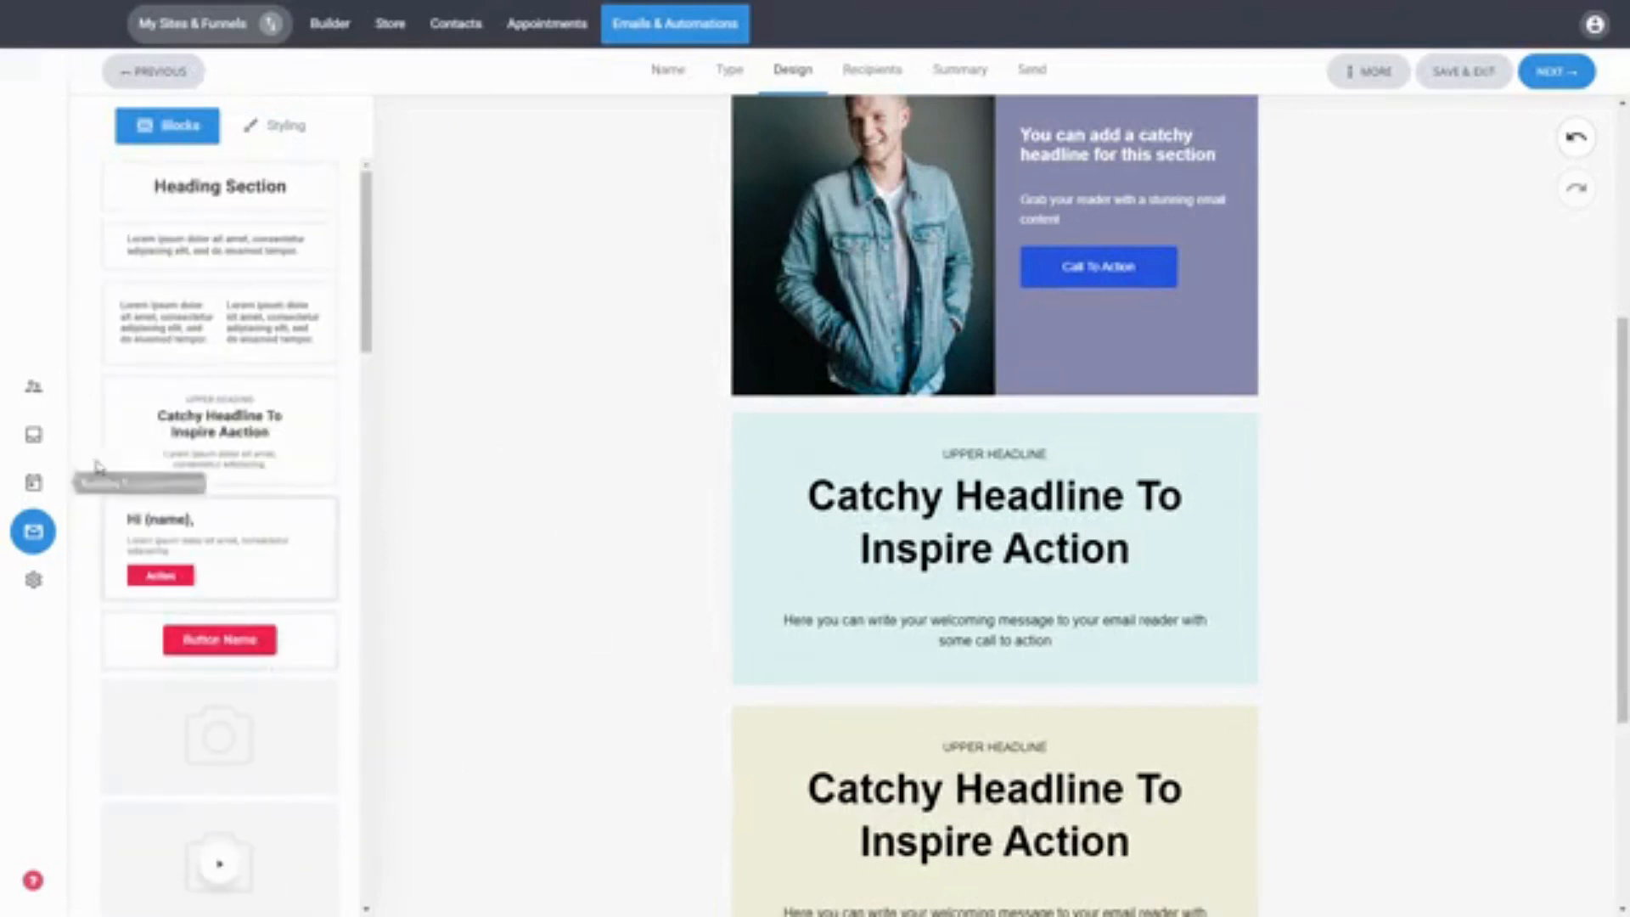
drag(263, 653, 1088, 696)
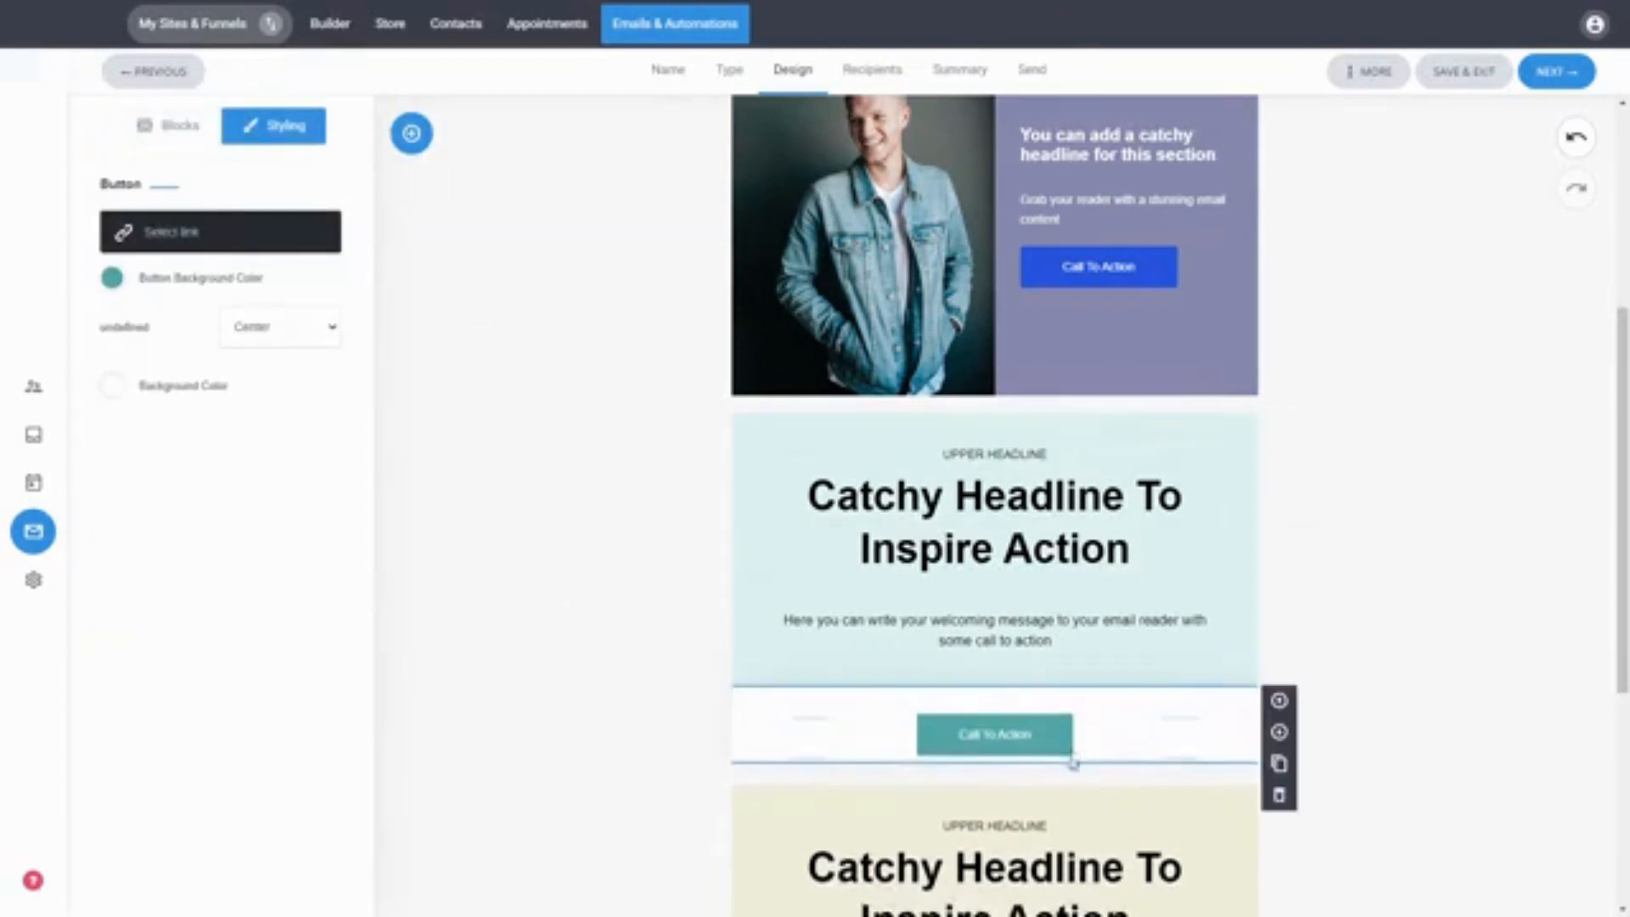
drag(1068, 762, 1072, 749)
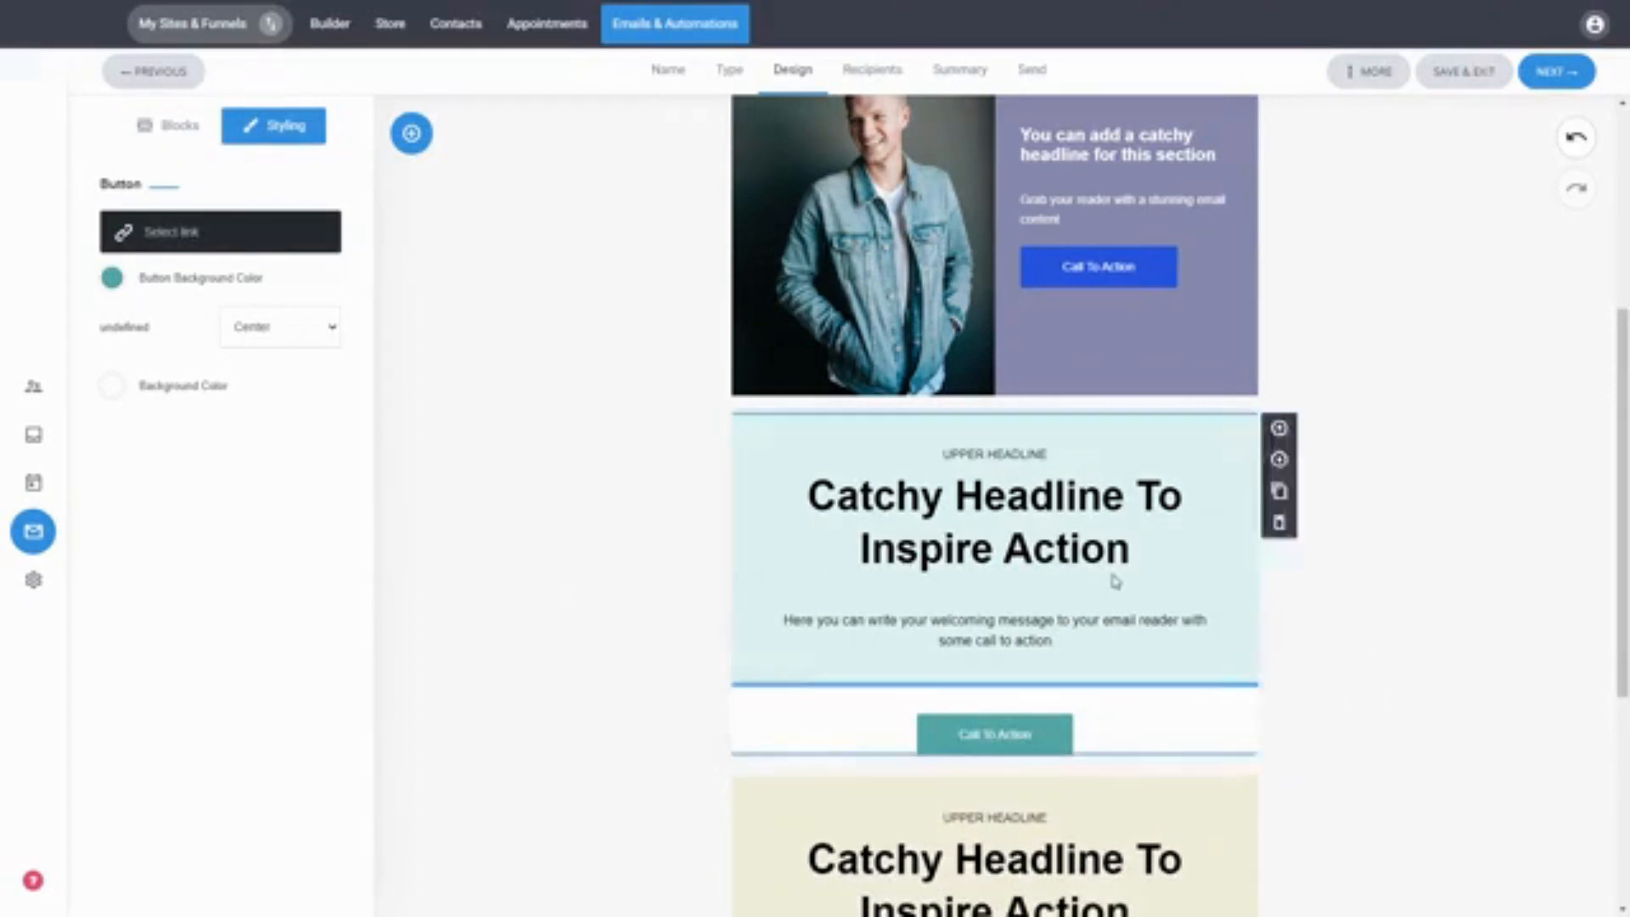
click(1084, 765)
click(1434, 796)
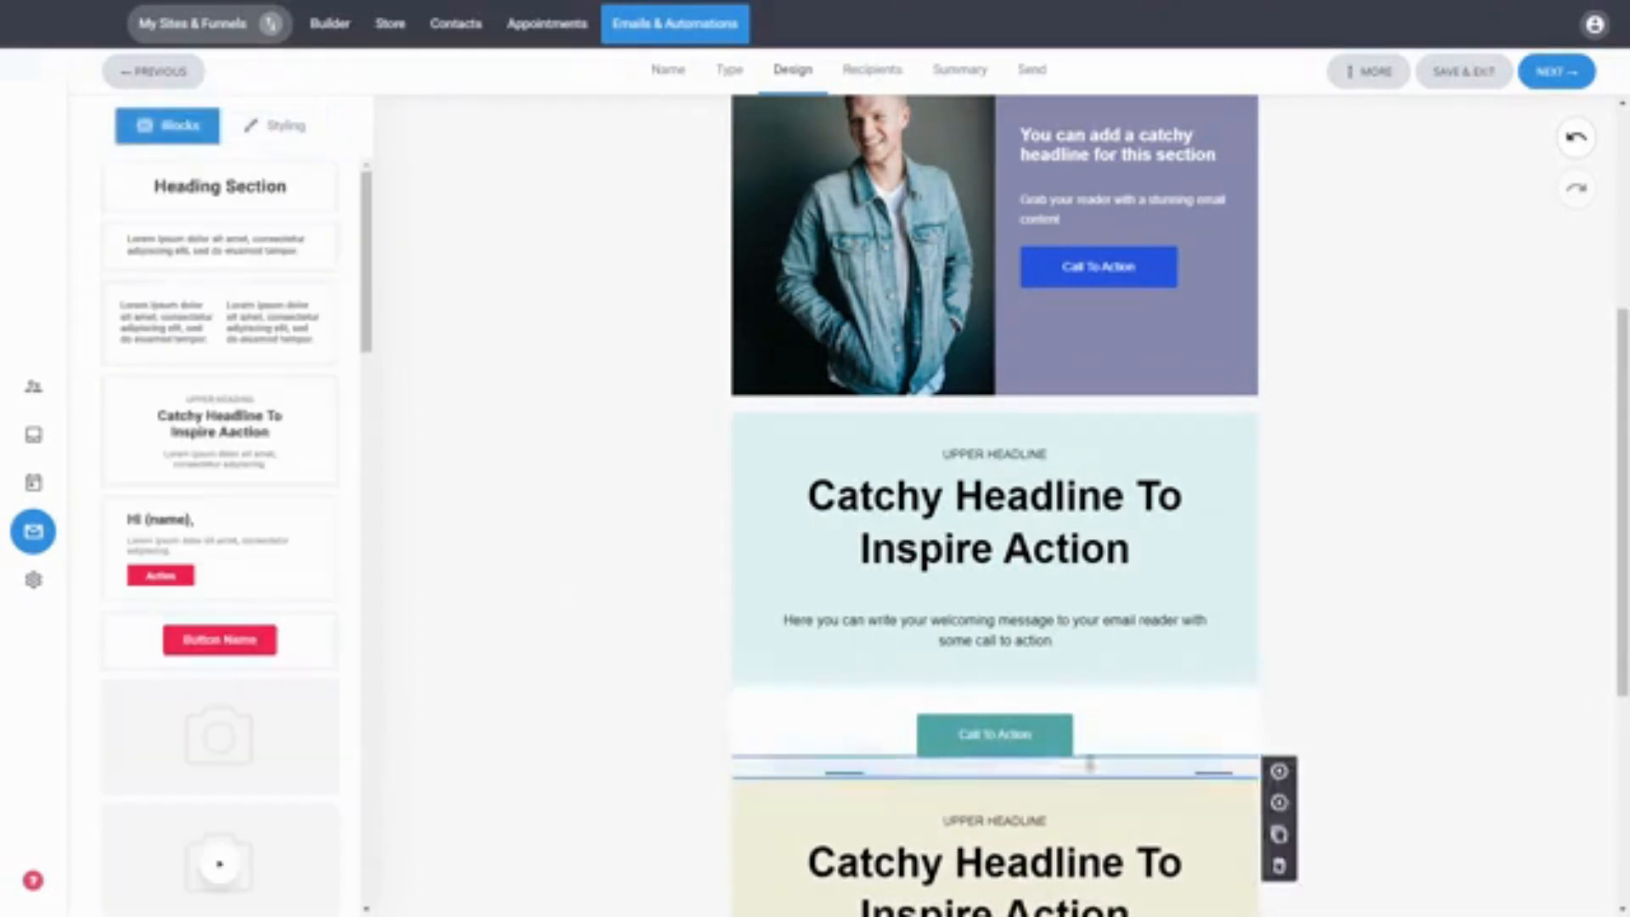
Step: Preview the email and check how it looks in the tablet and phone views
scroll(1339, 538, down, 5)
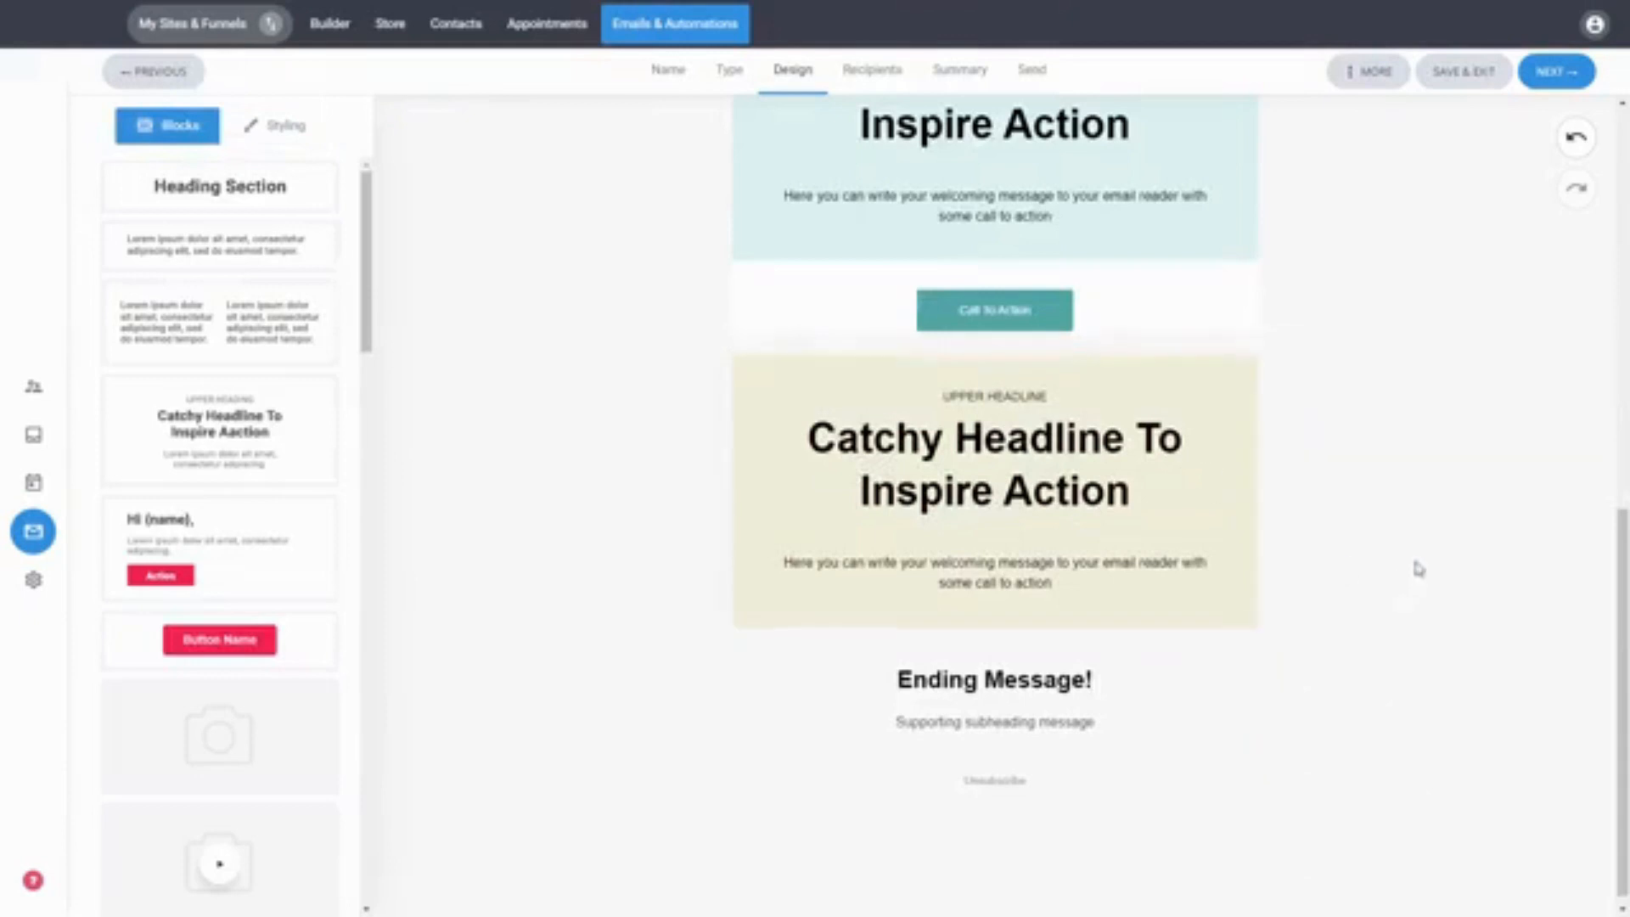
scroll(1416, 564, up, 6)
scroll(1416, 561, up, 4)
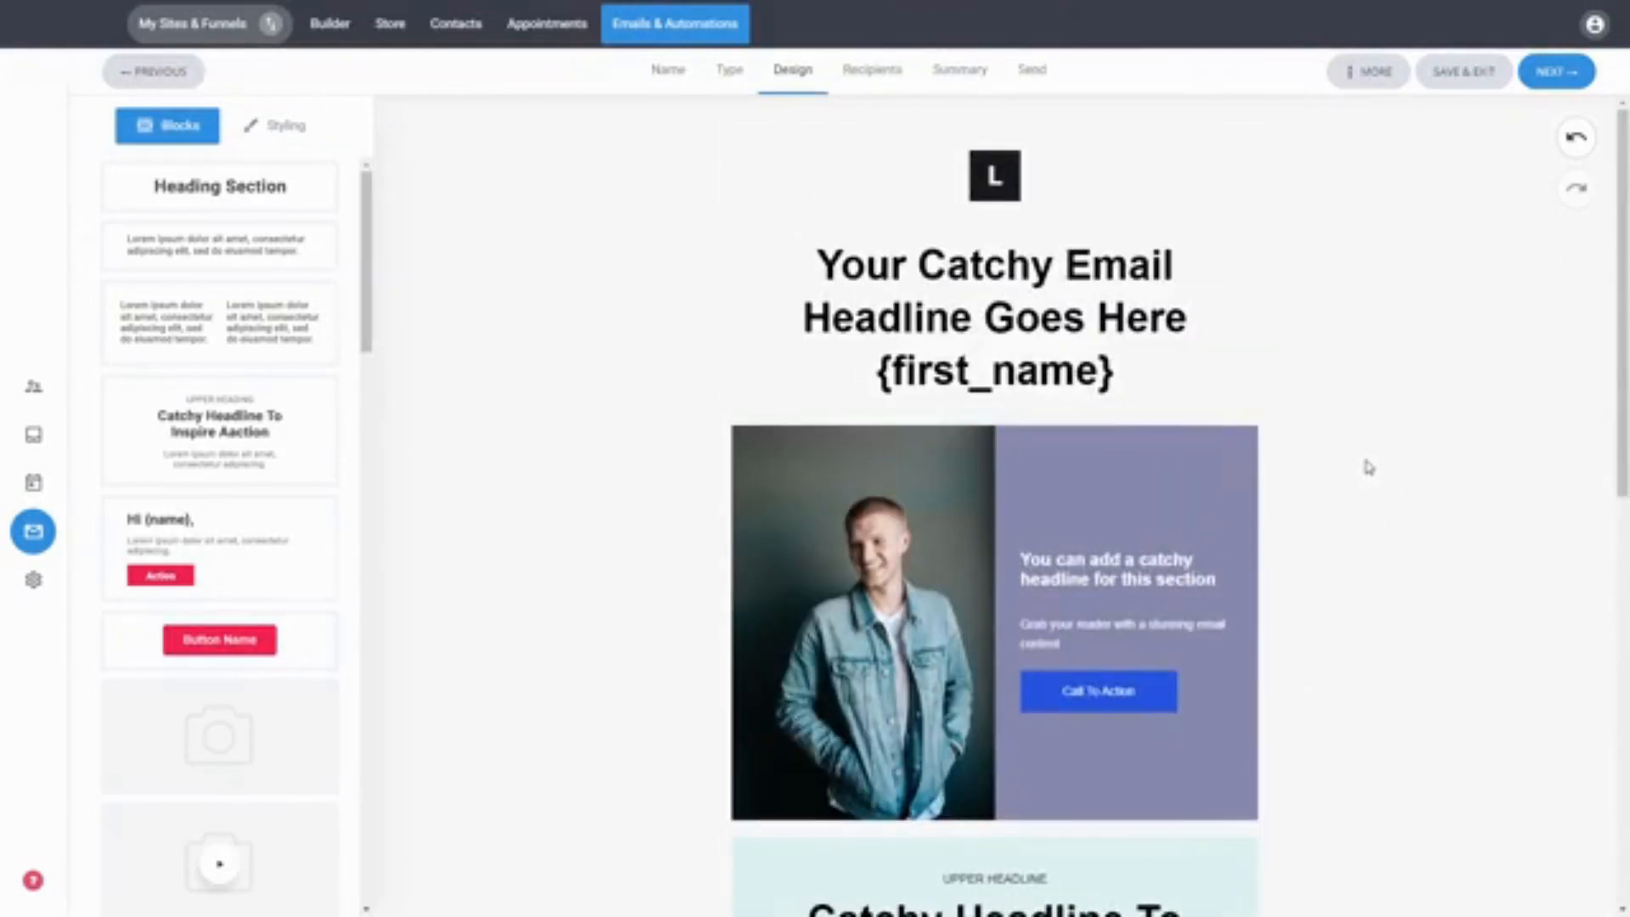
click(1366, 78)
click(1384, 129)
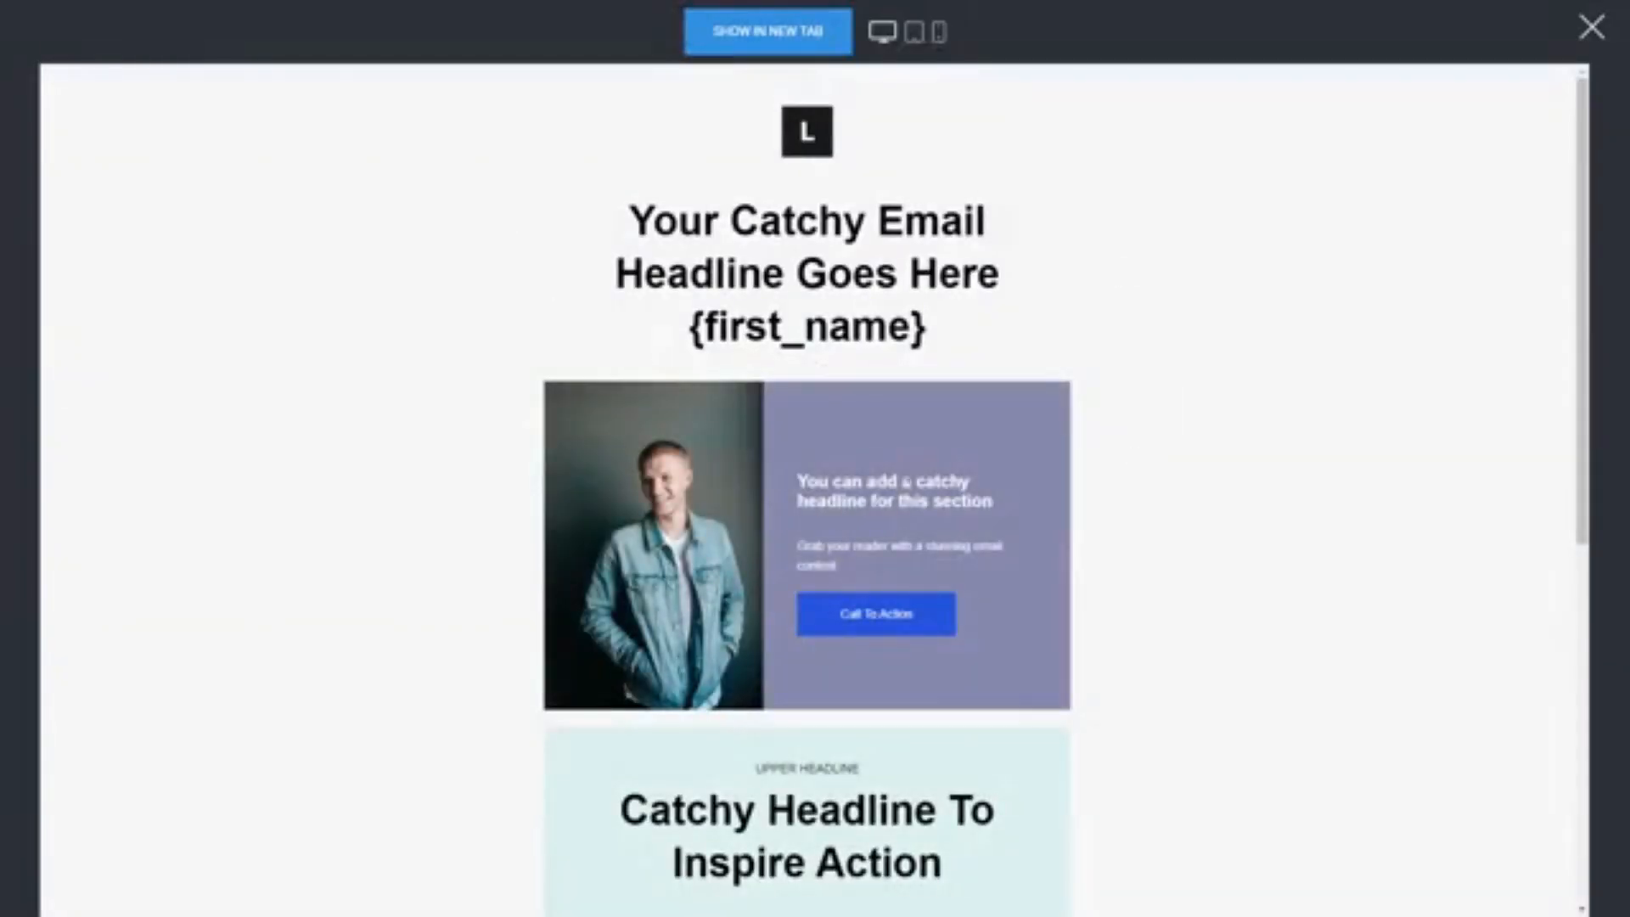
click(914, 34)
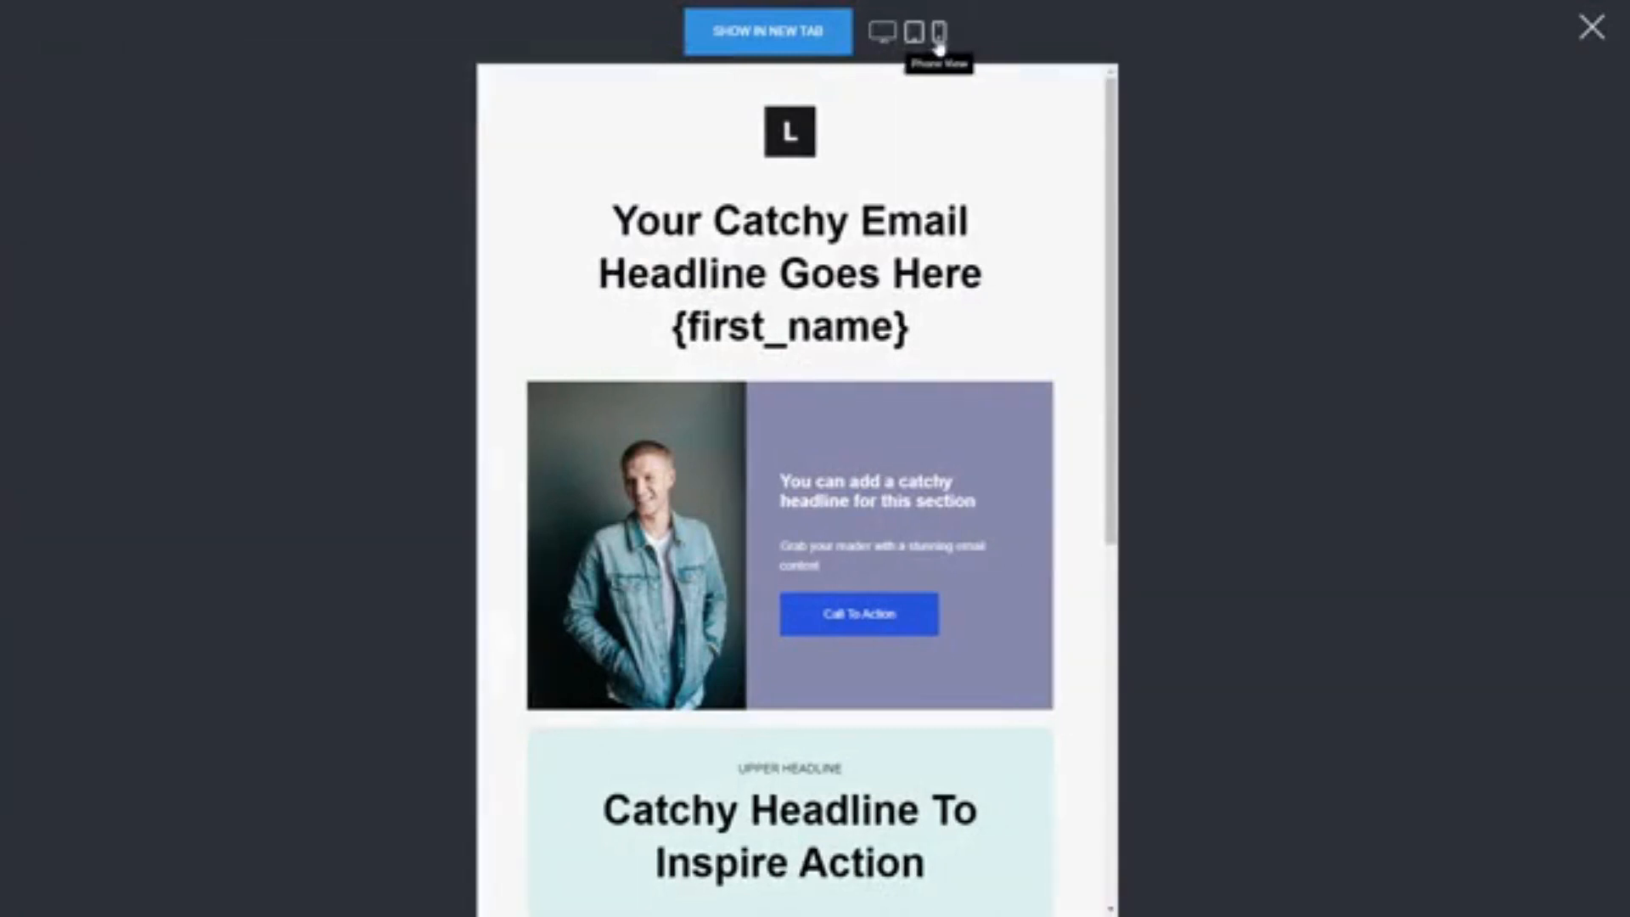
click(938, 35)
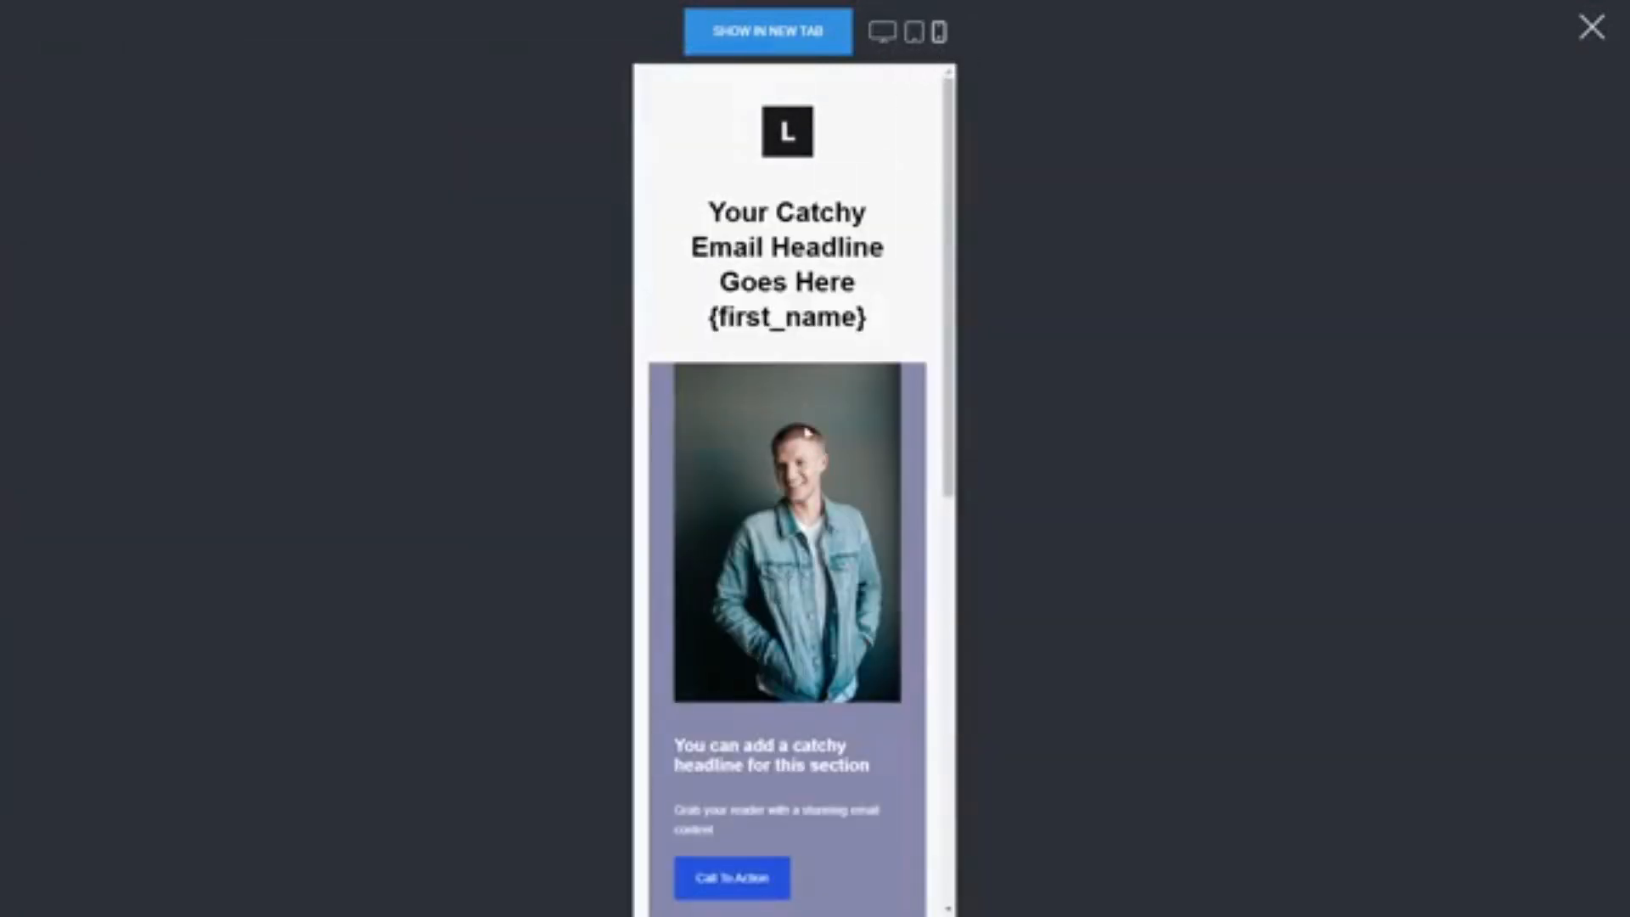
scroll(807, 433, down, 5)
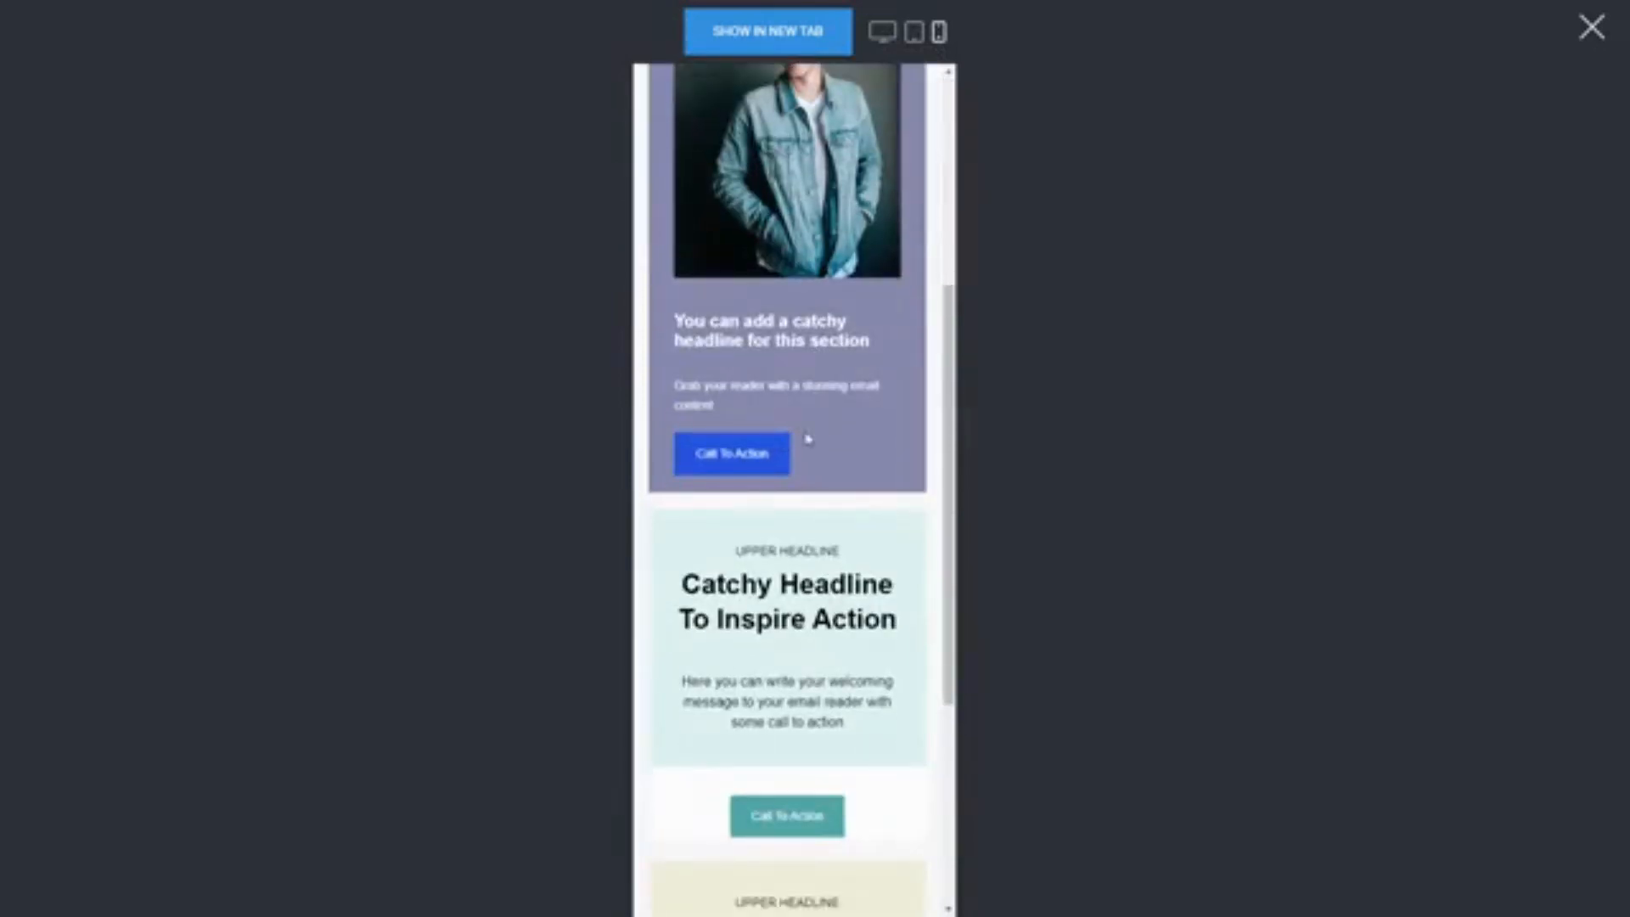
scroll(808, 438, up, 5)
click(1593, 28)
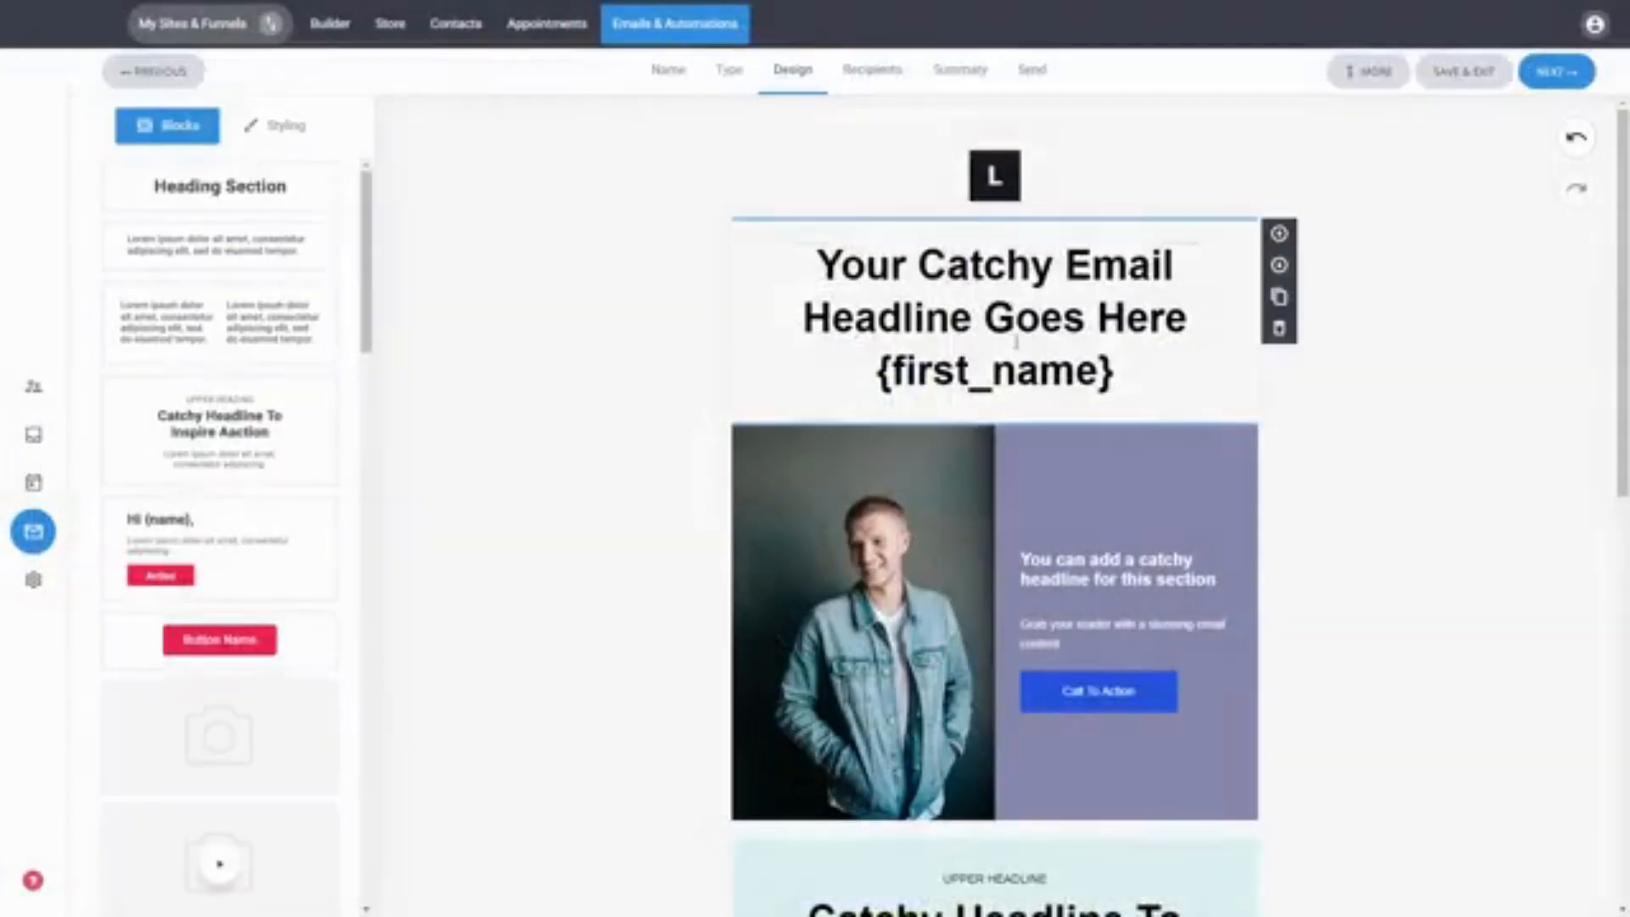
Step: Set the email's global background color to a light cyan
click(1363, 75)
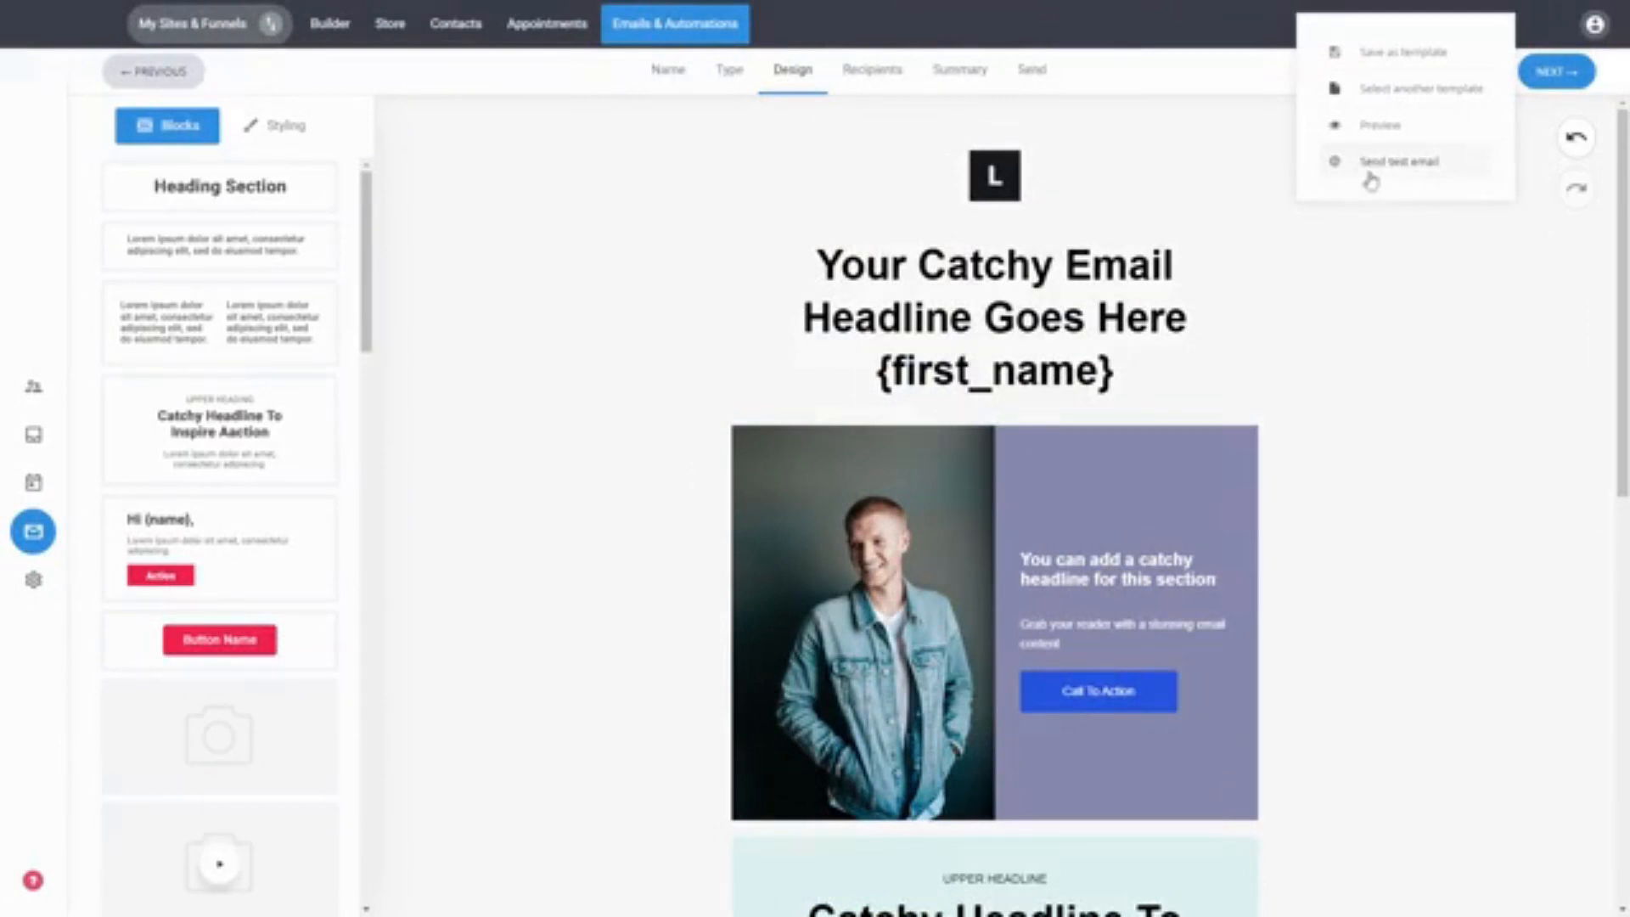
click(1375, 370)
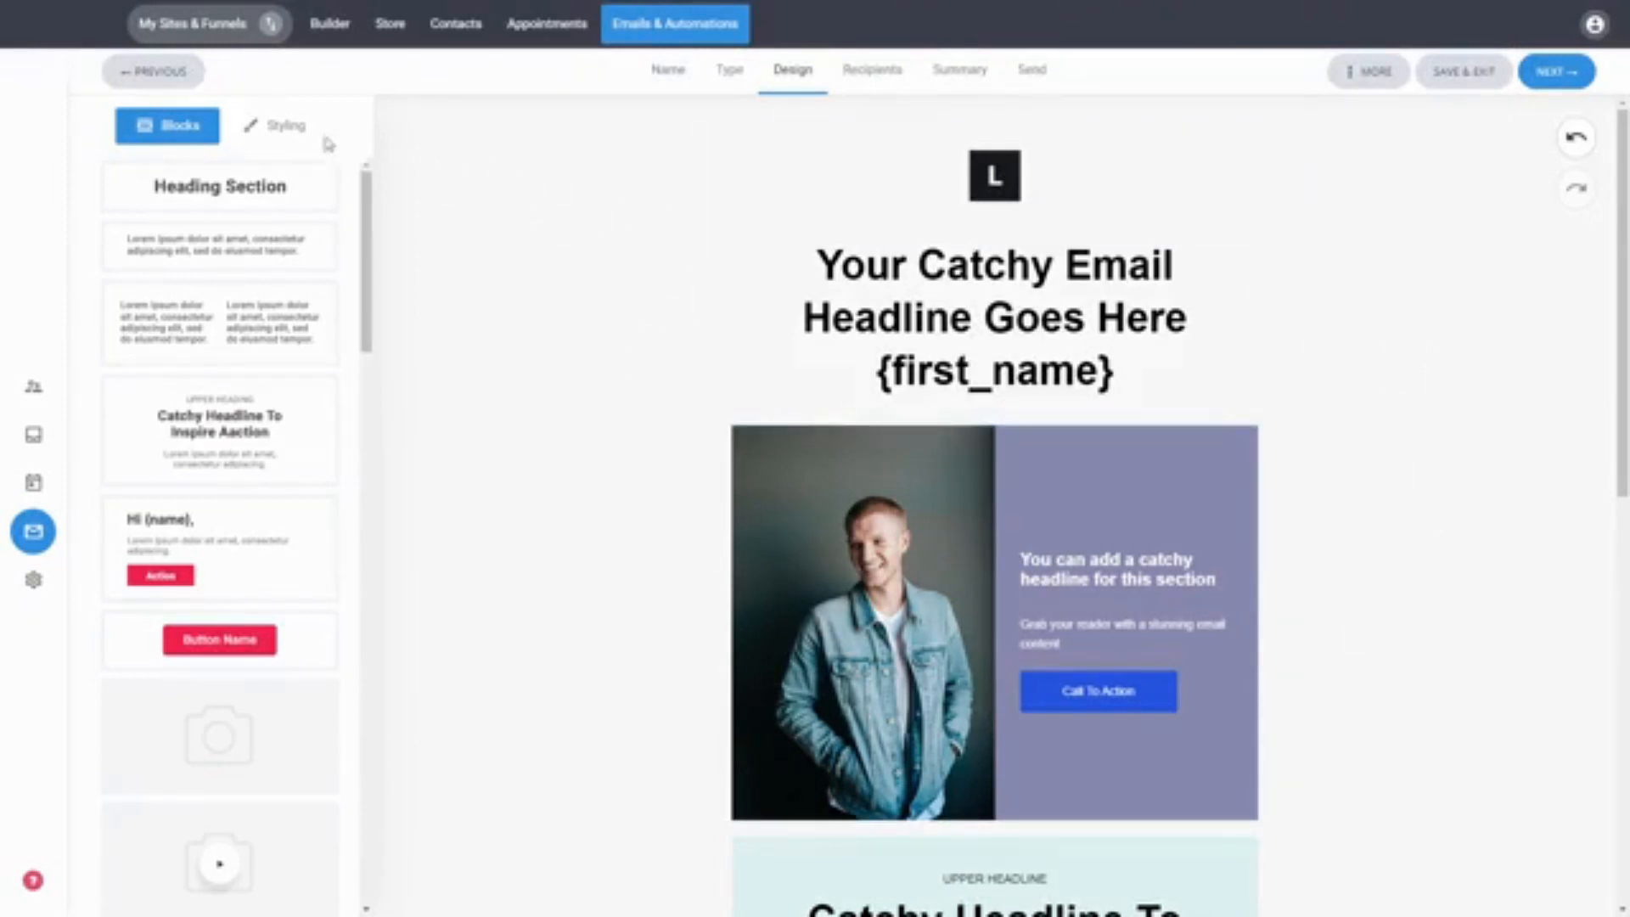
click(293, 134)
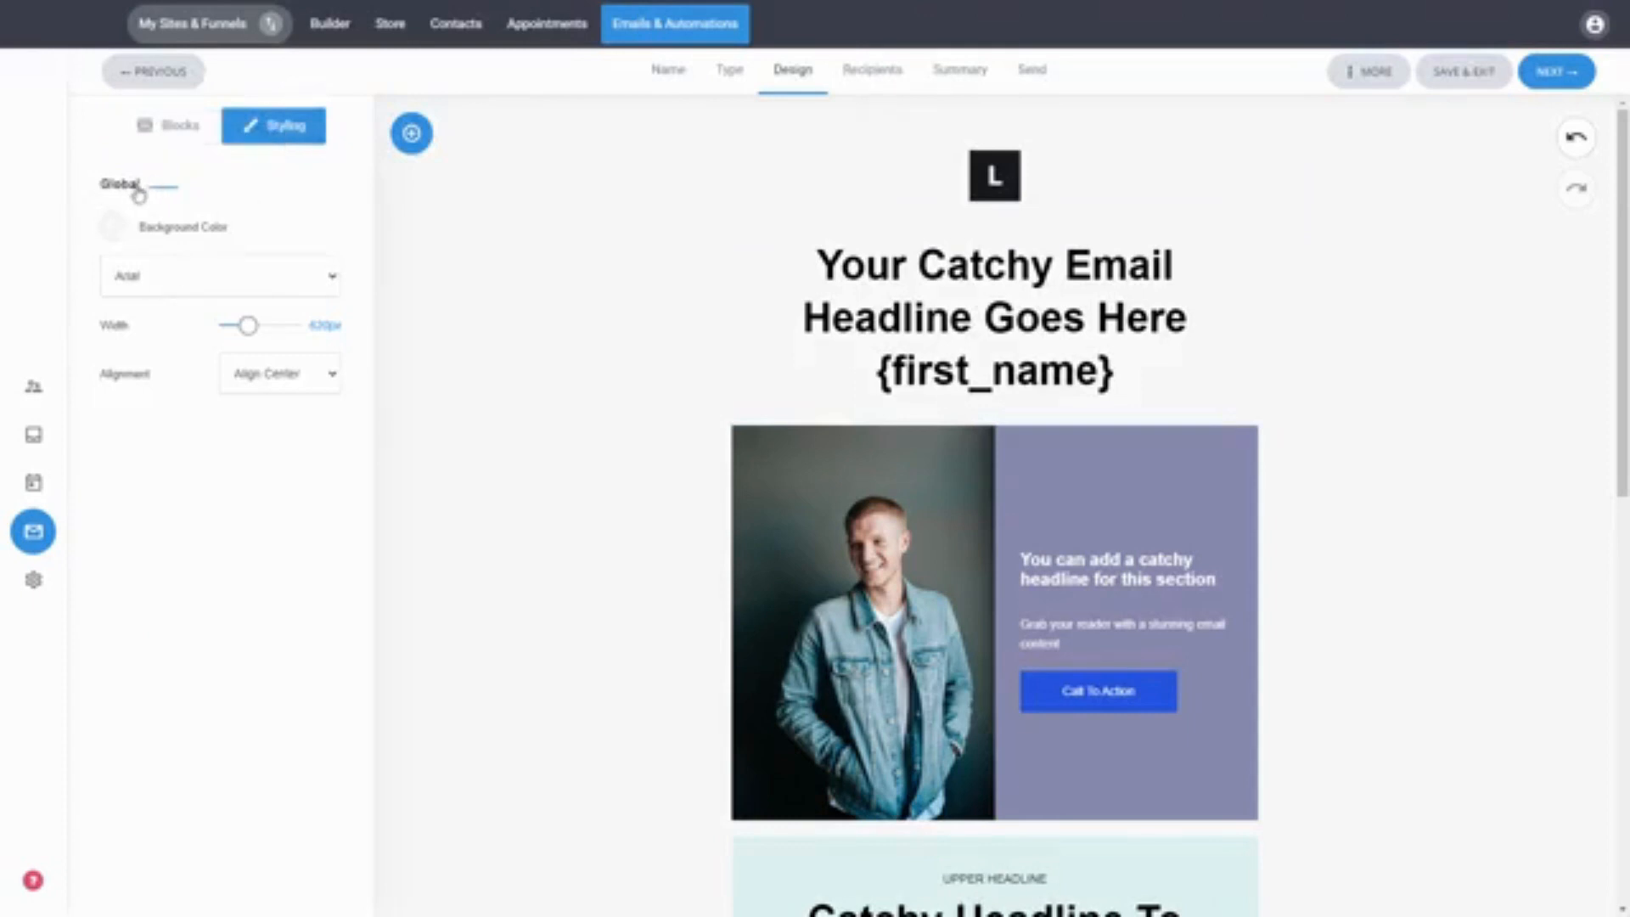
click(111, 227)
click(133, 268)
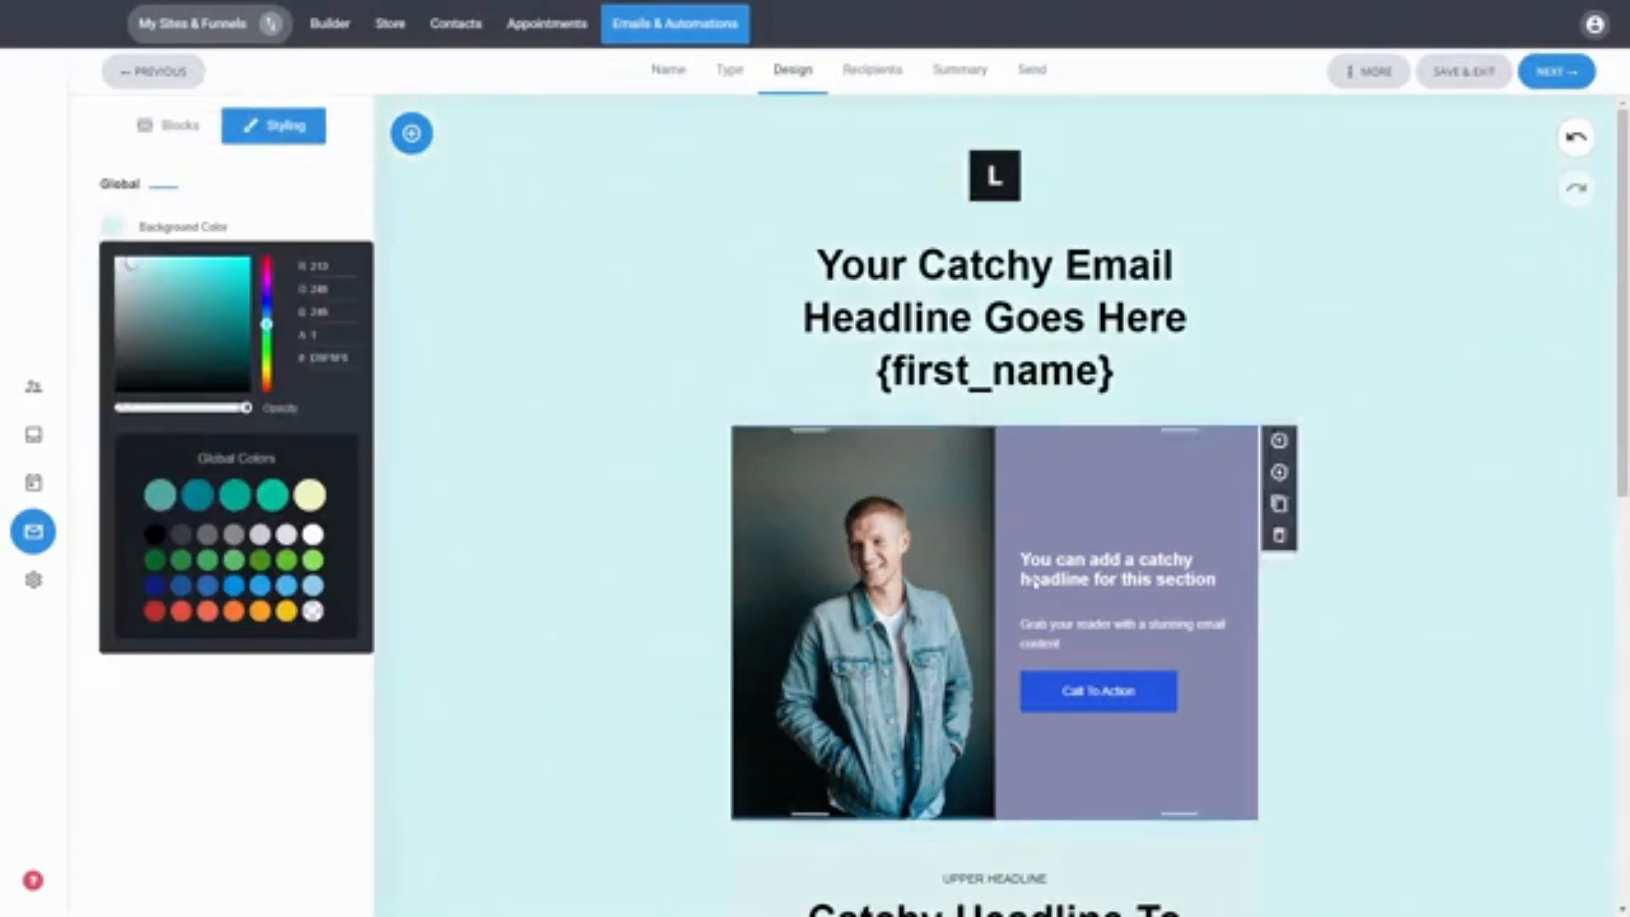
click(323, 197)
mouse_move(248, 325)
mouse_down()
mouse_move(262, 326)
mouse_move(248, 330)
mouse_up()
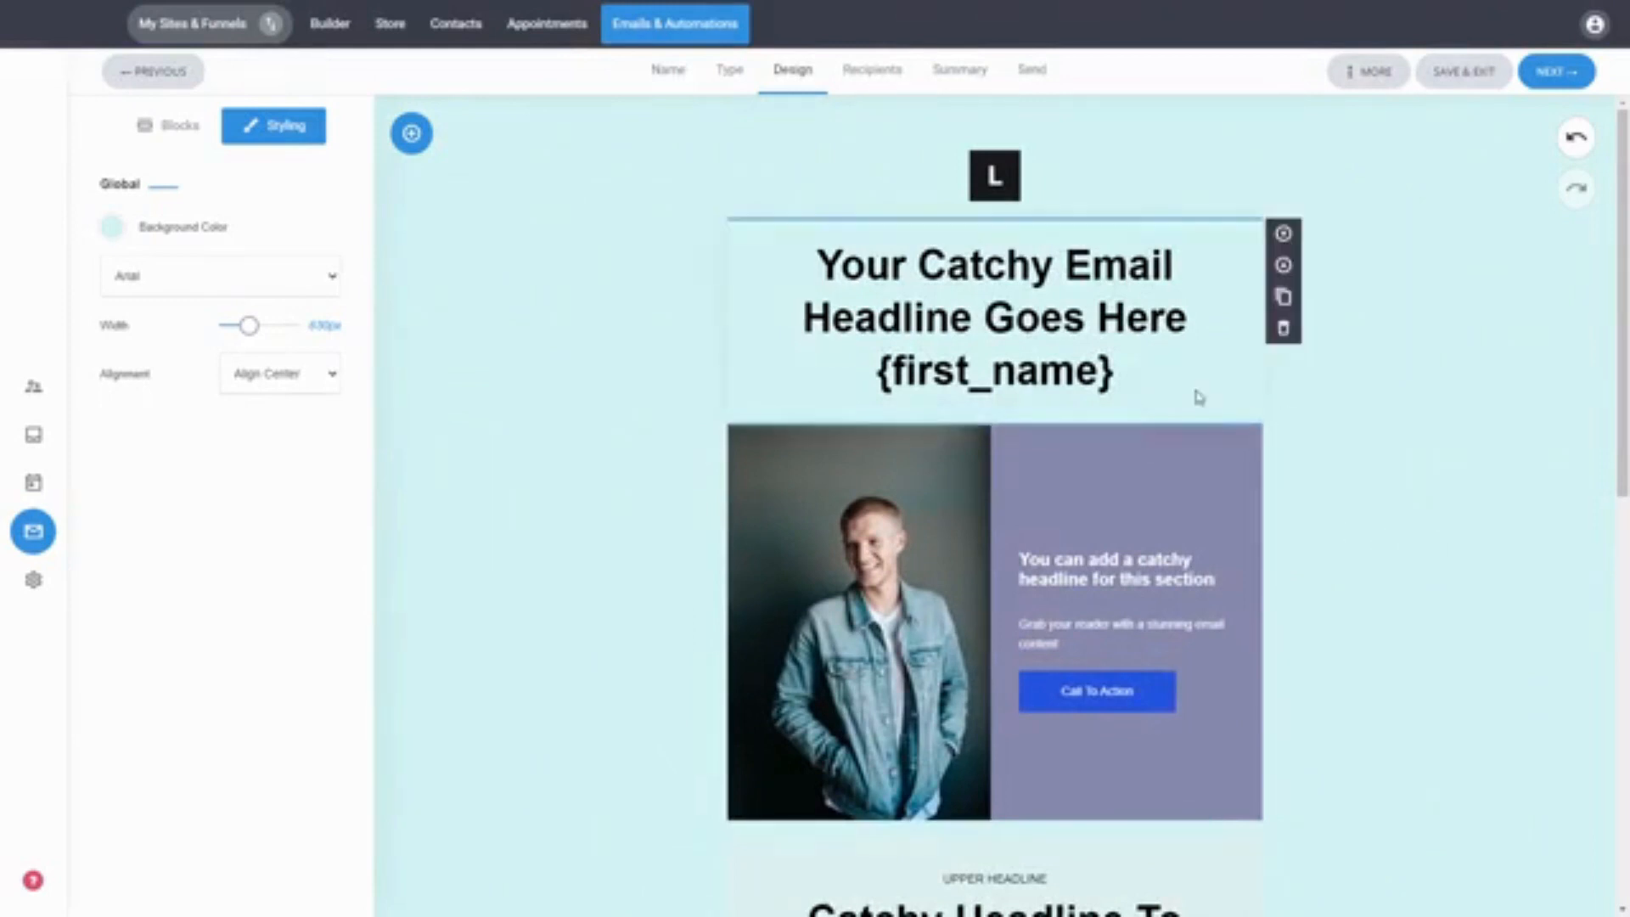
Step: Continue to the recipients stage and select the Default list as the campaign audience
click(1554, 71)
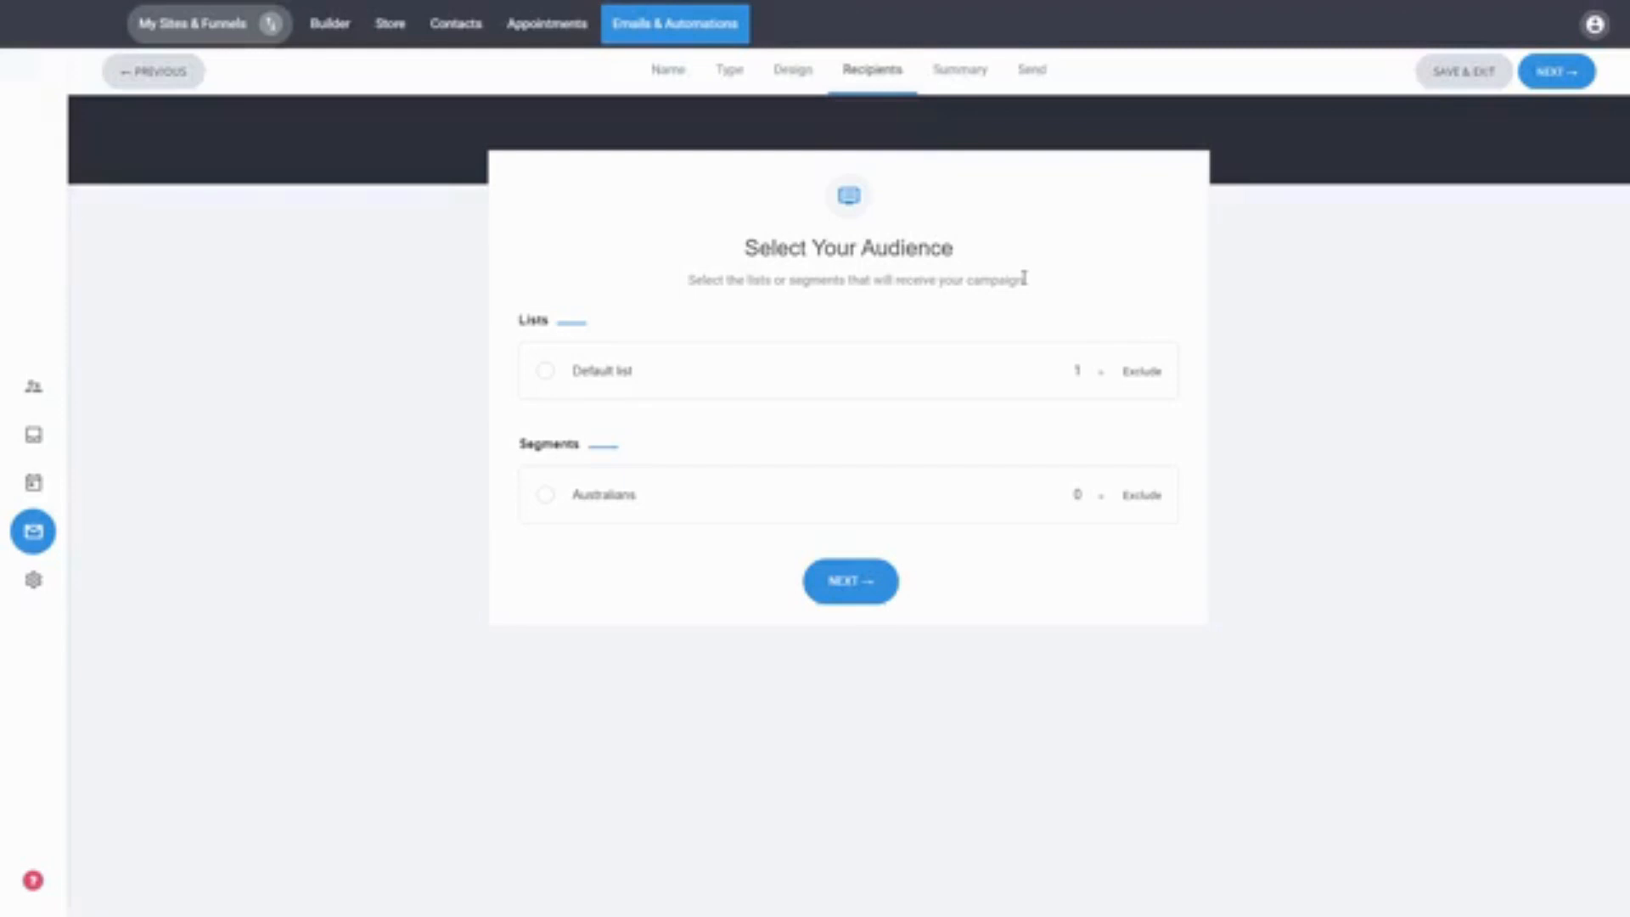
click(602, 374)
click(861, 582)
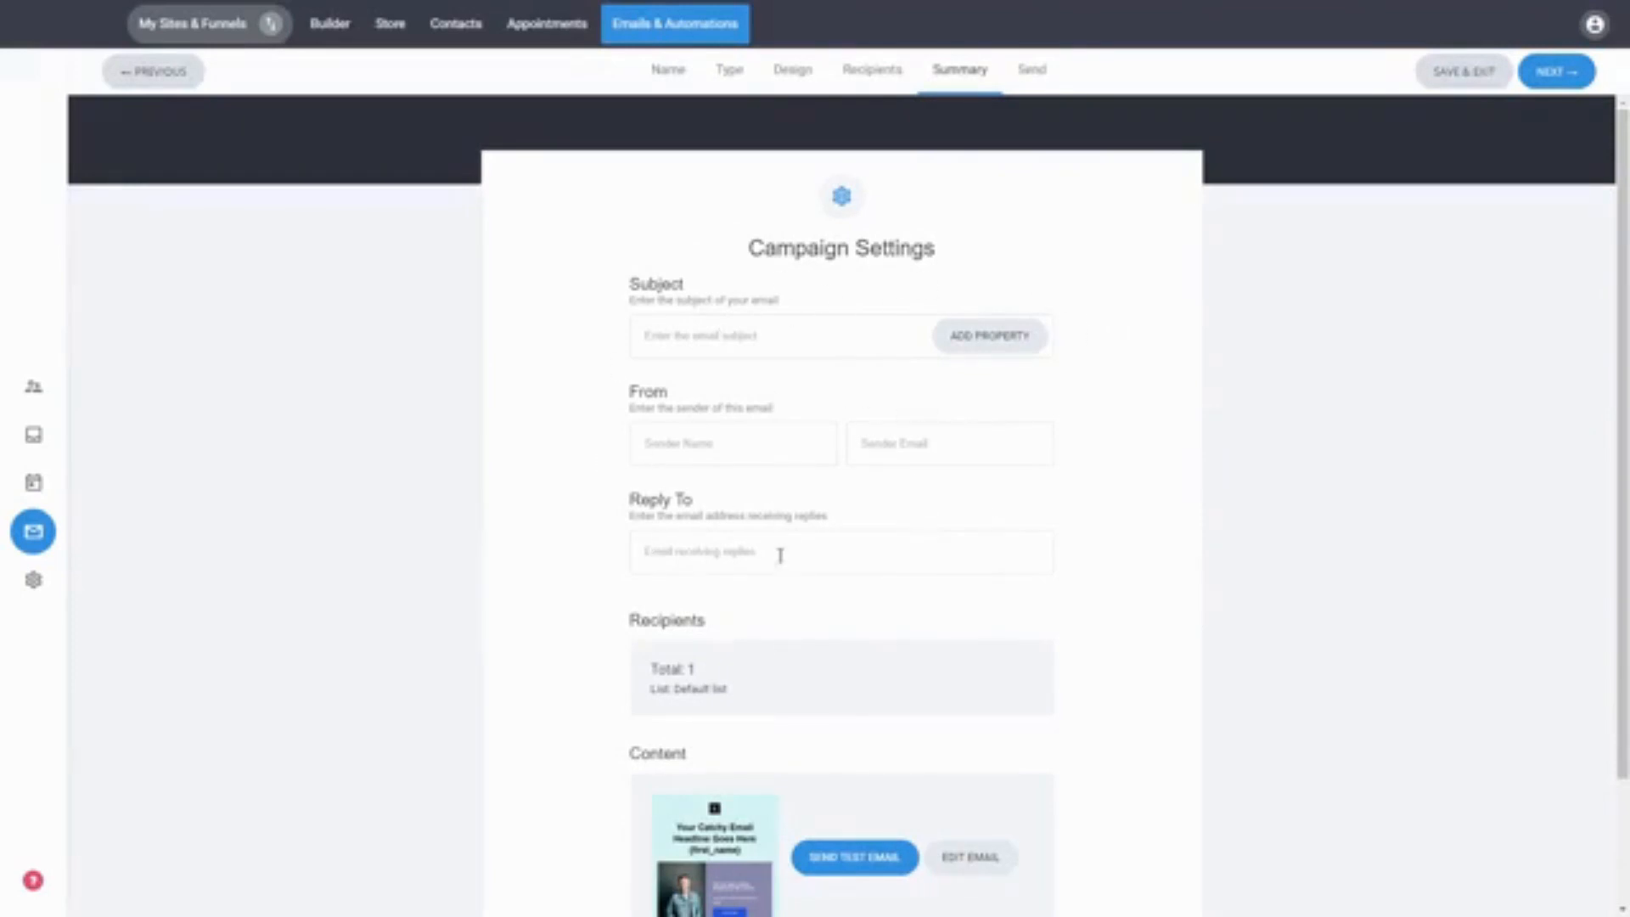
Step: Review the campaign settings summary page
scroll(1197, 538, down, 1)
scroll(1196, 538, down, 2)
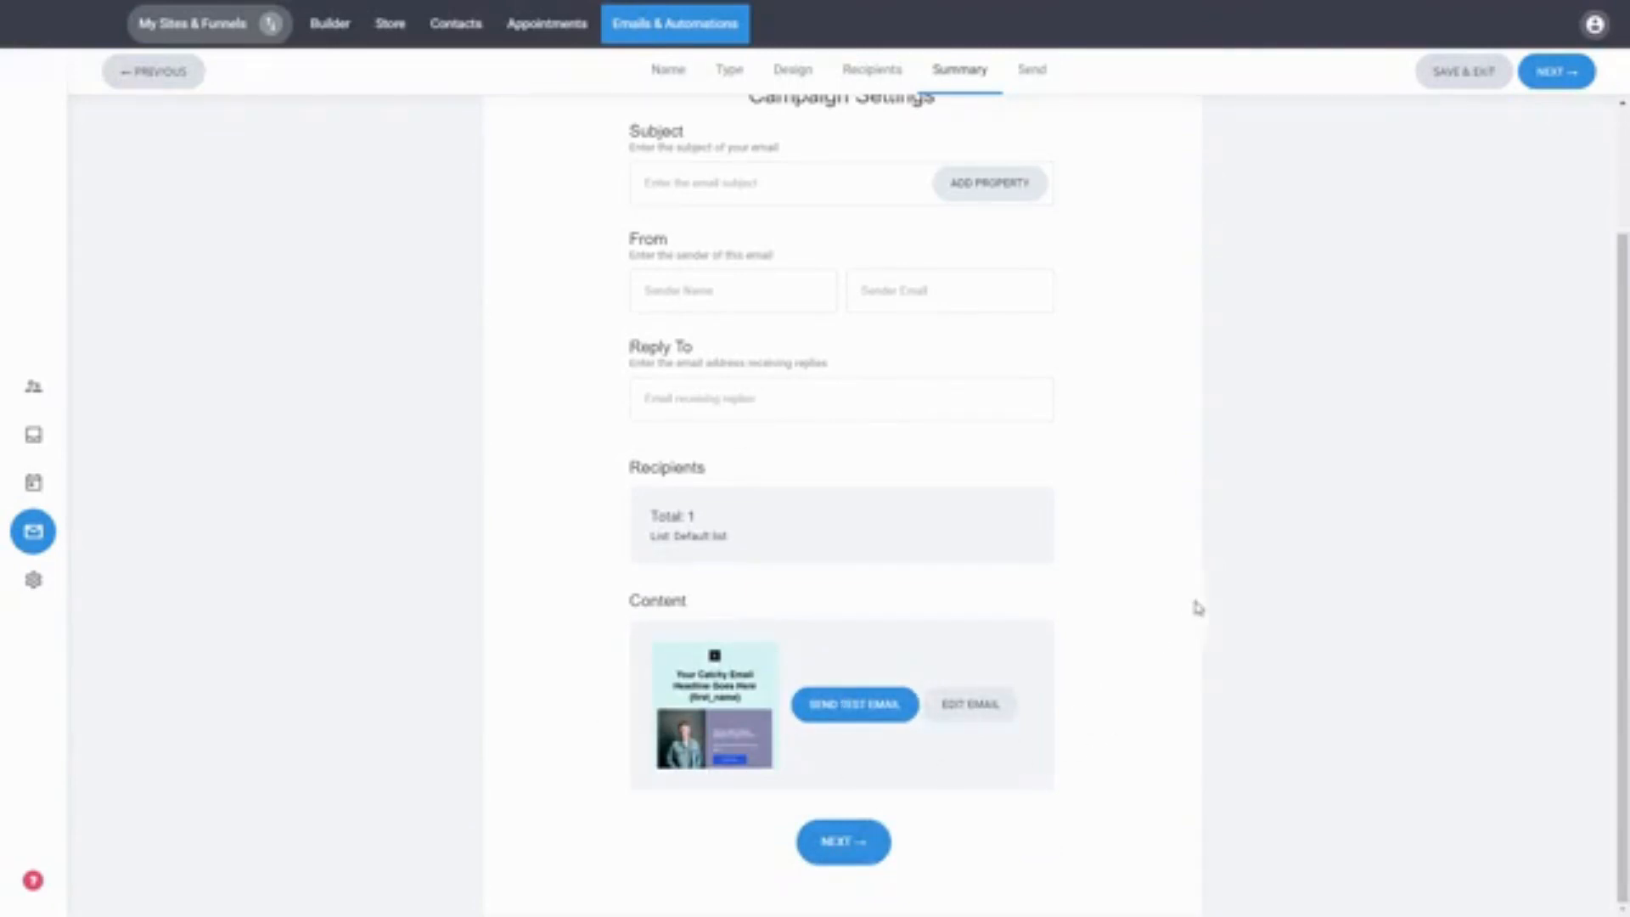
scroll(1109, 520, up, 2)
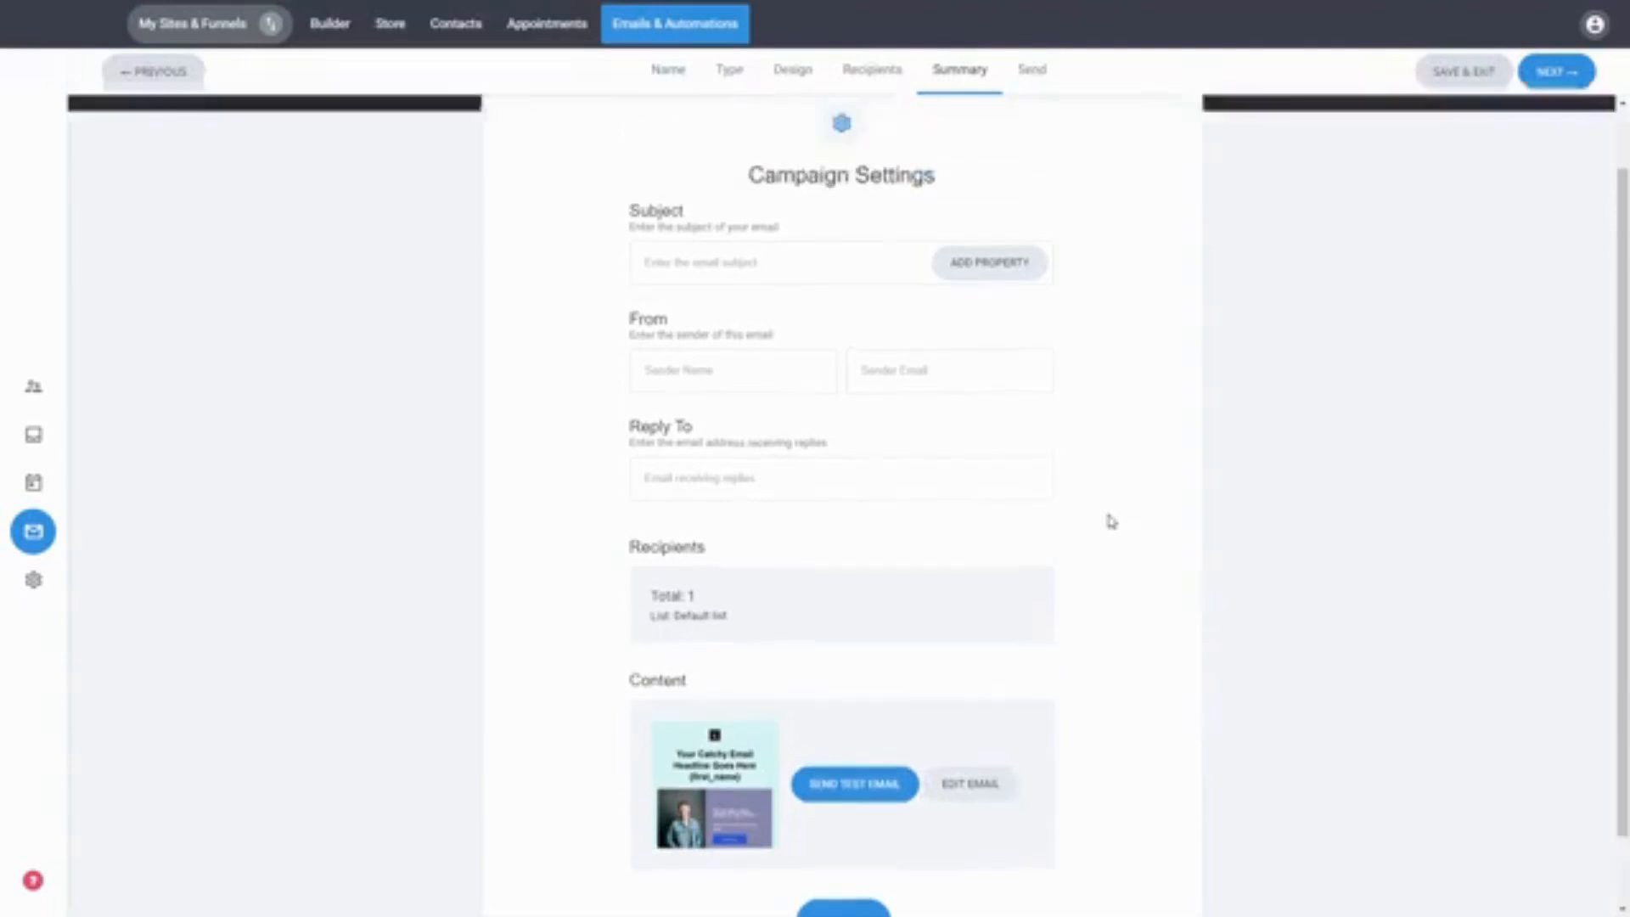